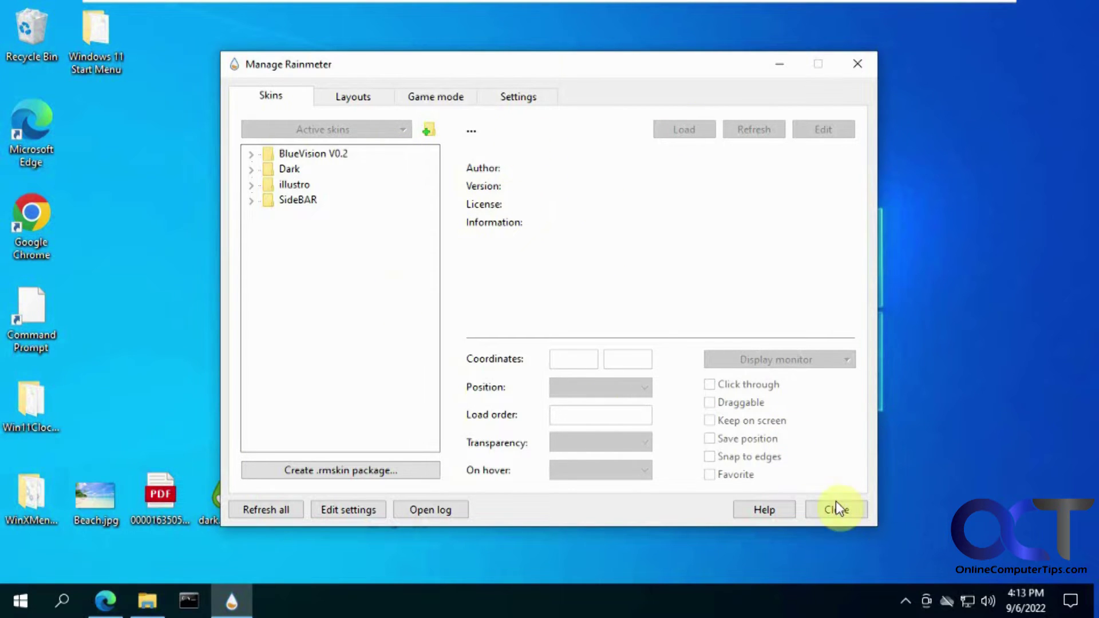
# - Reopen the Rainmeter skin manager from the tray and expand the Dark skin folder
pyautogui.click(910, 600)
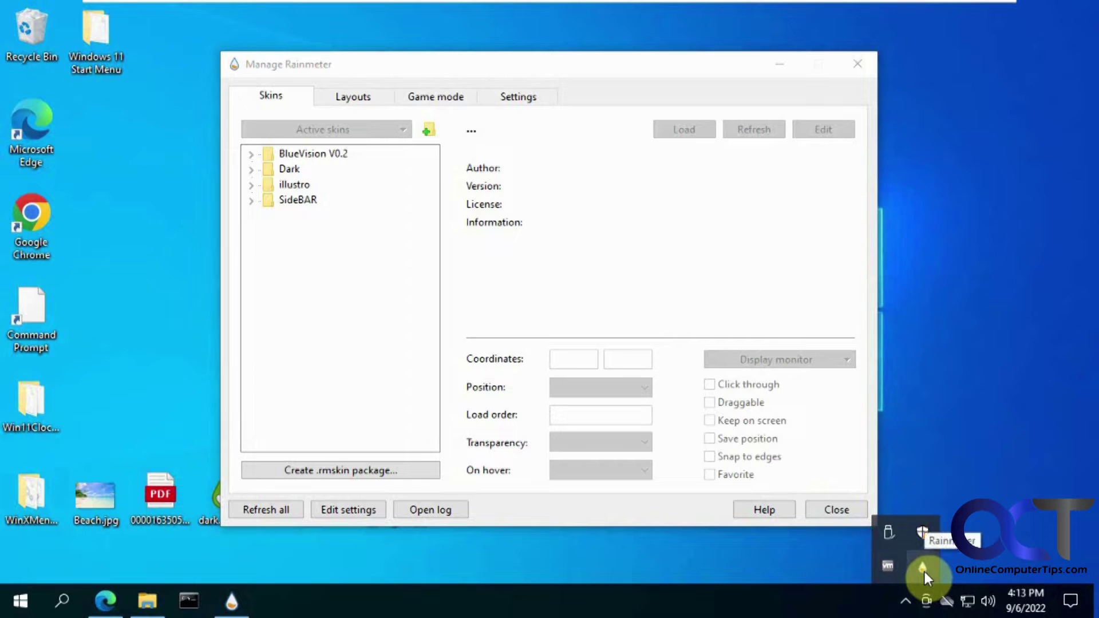
pyautogui.click(390, 248)
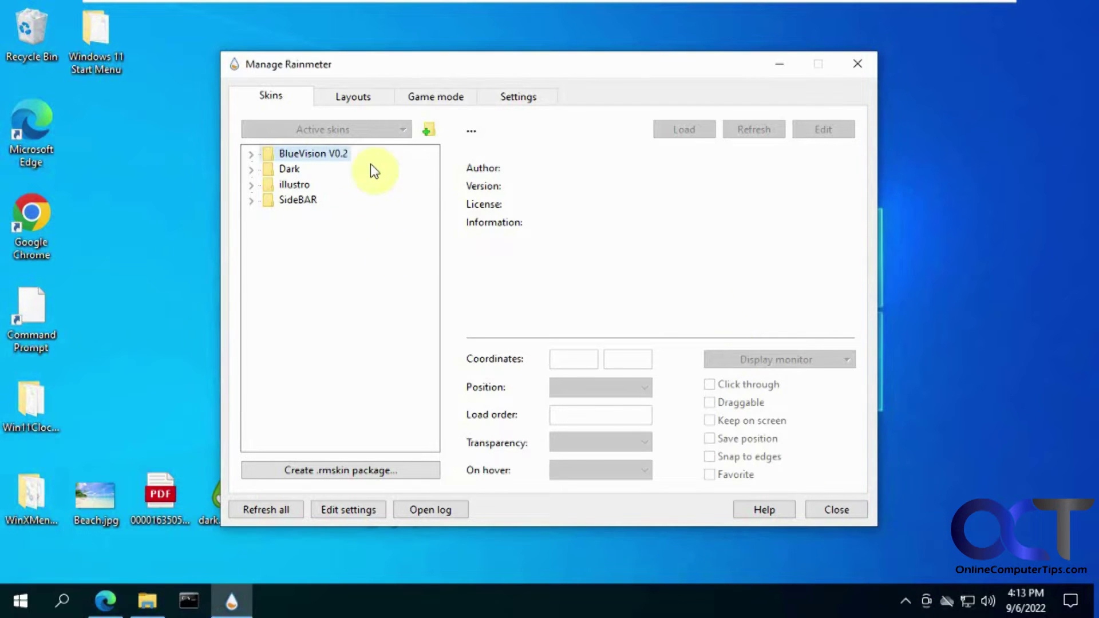
pyautogui.click(369, 160)
pyautogui.click(297, 185)
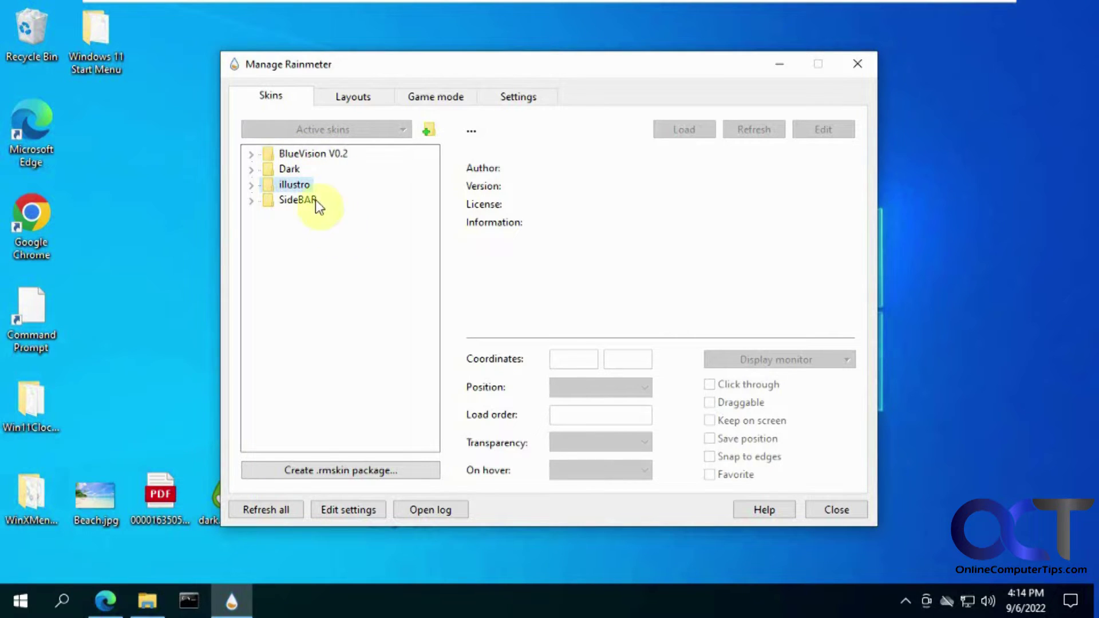
pyautogui.click(252, 200)
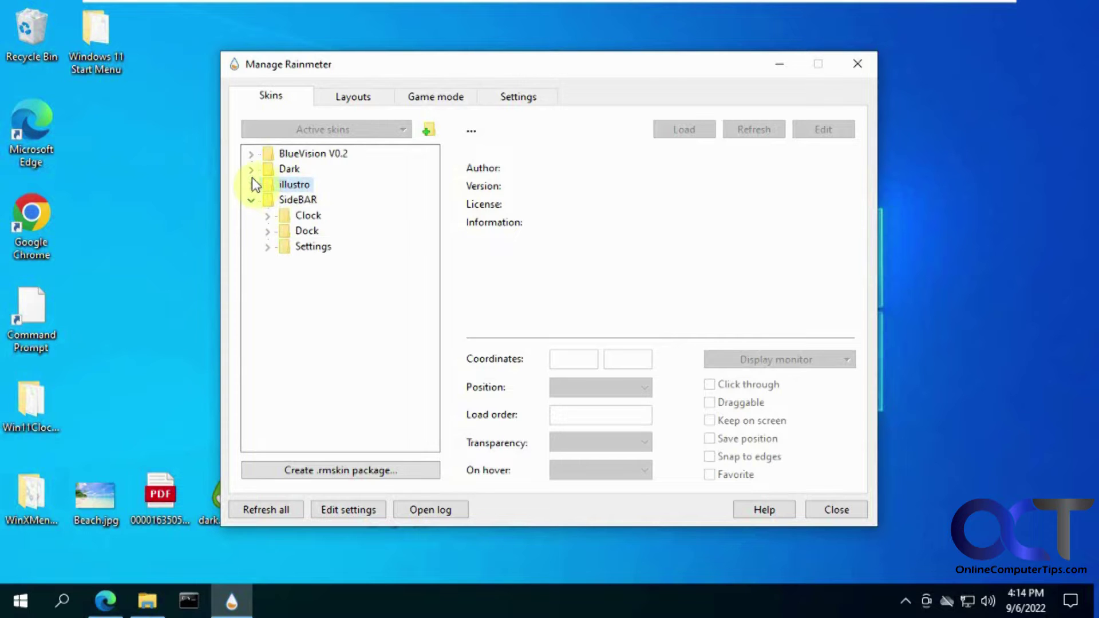
pyautogui.click(251, 169)
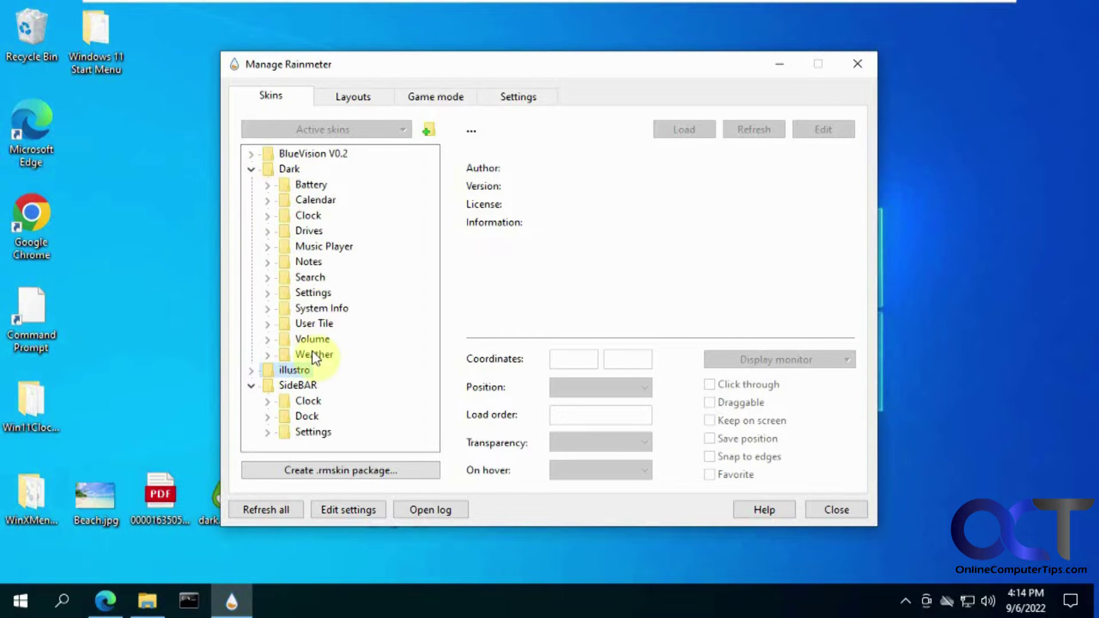
# - Load Dark\Volume\Volume.ini, lower the speaker volume to 59% with it, then unload it
pyautogui.click(266, 339)
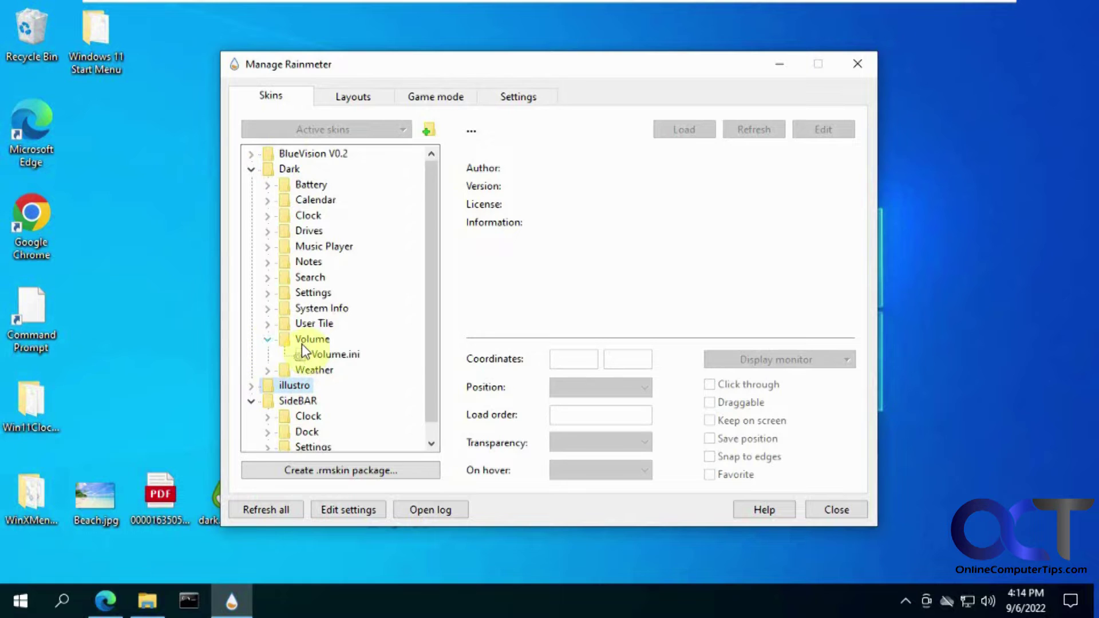
pyautogui.click(322, 355)
pyautogui.click(666, 130)
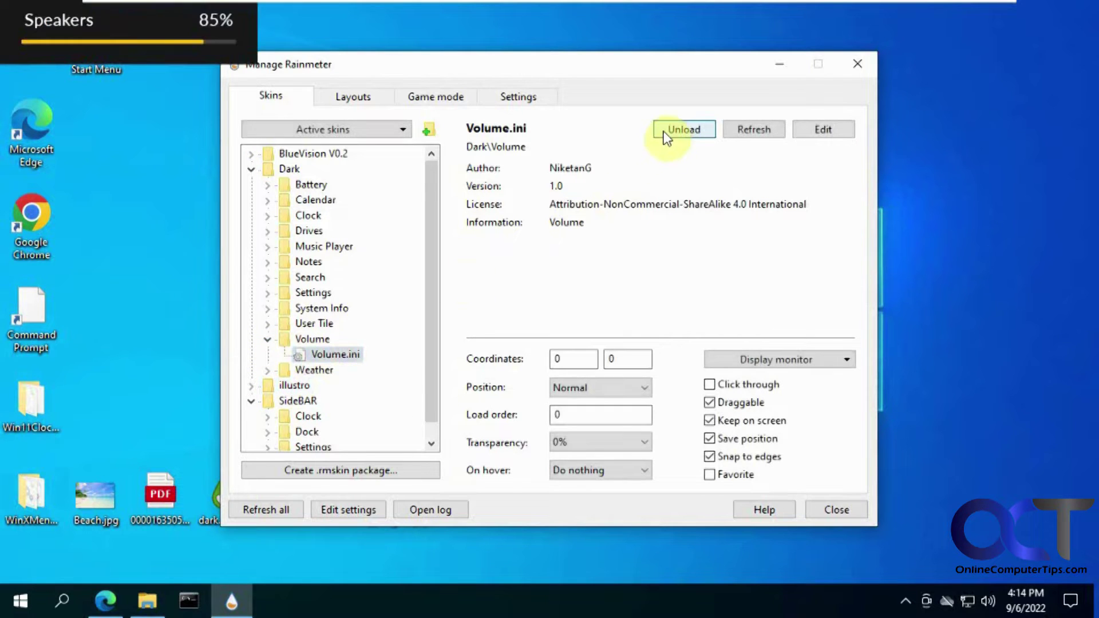
pyautogui.scroll(2, 178, 39)
pyautogui.click(148, 41)
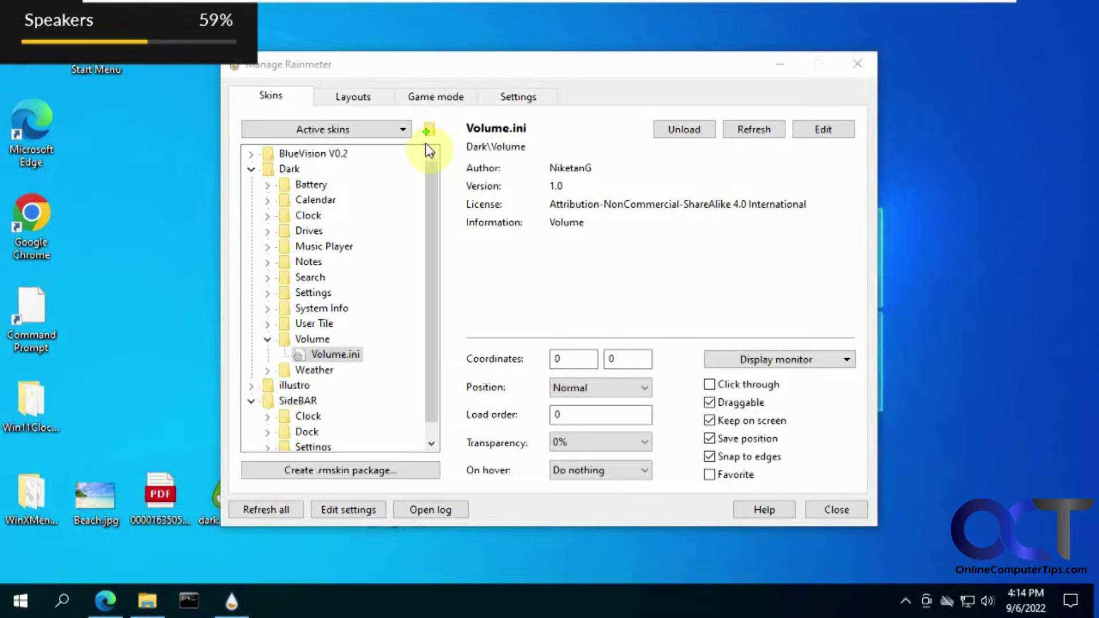
pyautogui.click(681, 128)
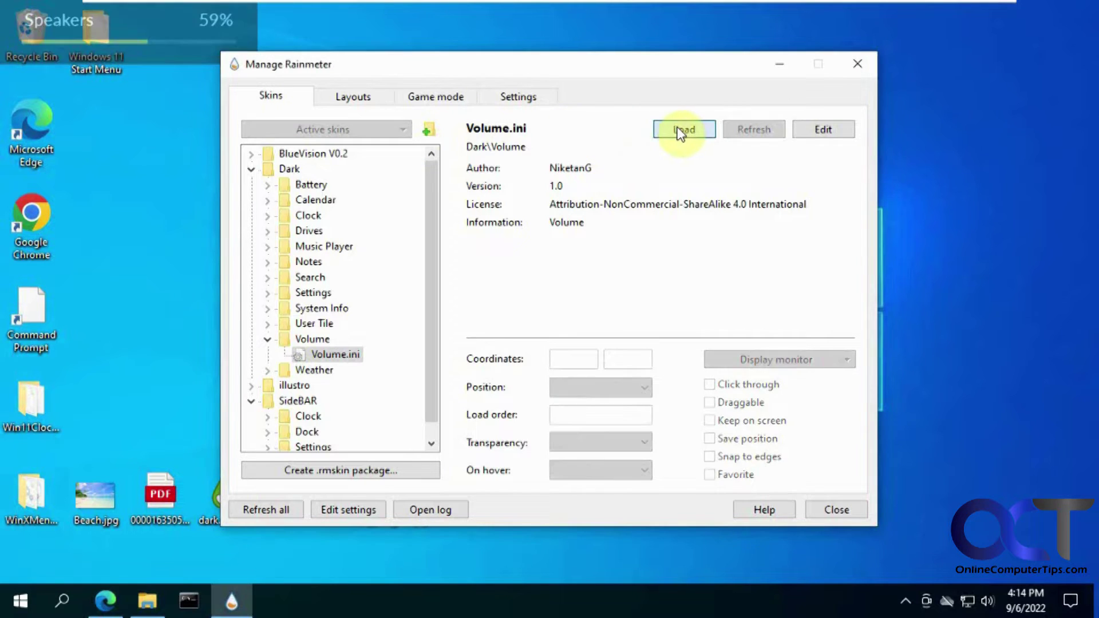
pyautogui.click(267, 339)
# - Collapse Dark and load SideBAR\Dock\Dock.ini onto the desktop
pyautogui.click(253, 171)
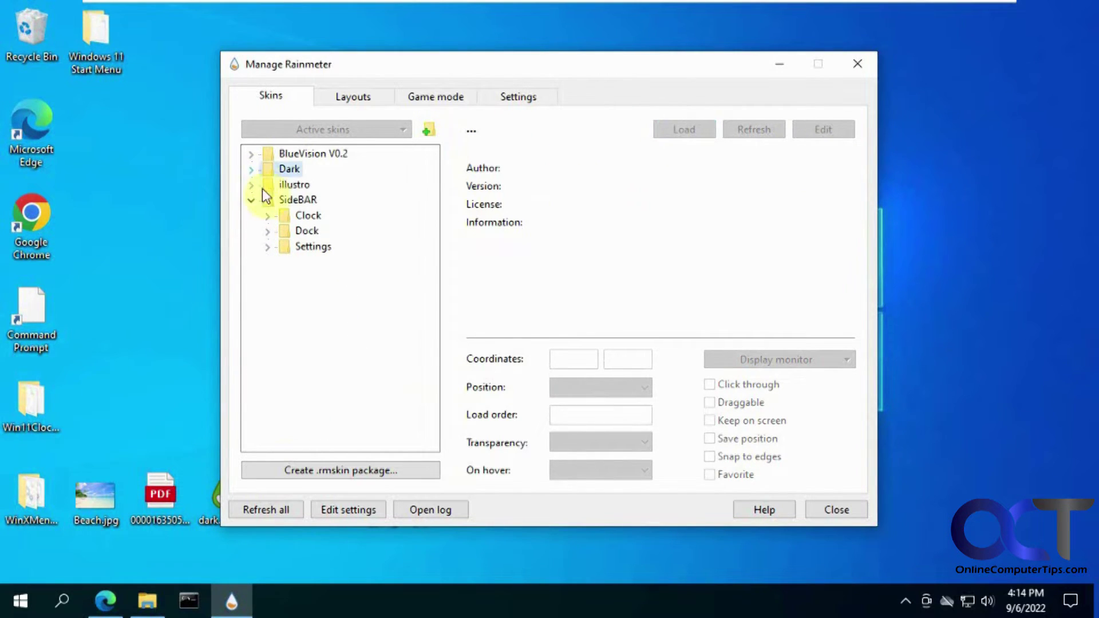
pyautogui.click(308, 229)
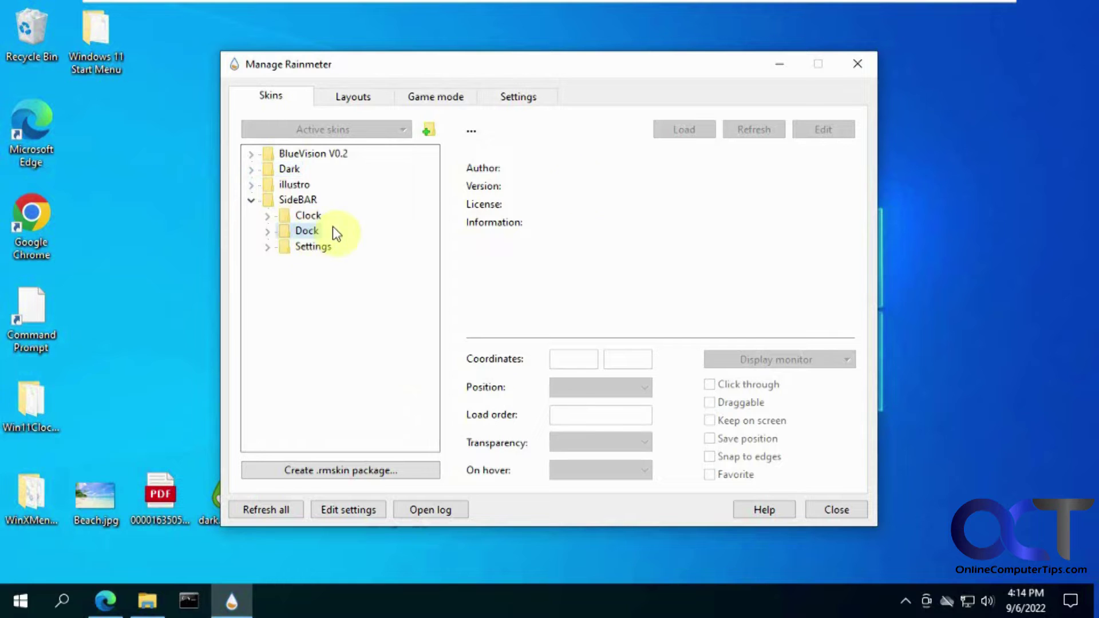
pyautogui.click(268, 231)
pyautogui.click(308, 247)
pyautogui.click(680, 131)
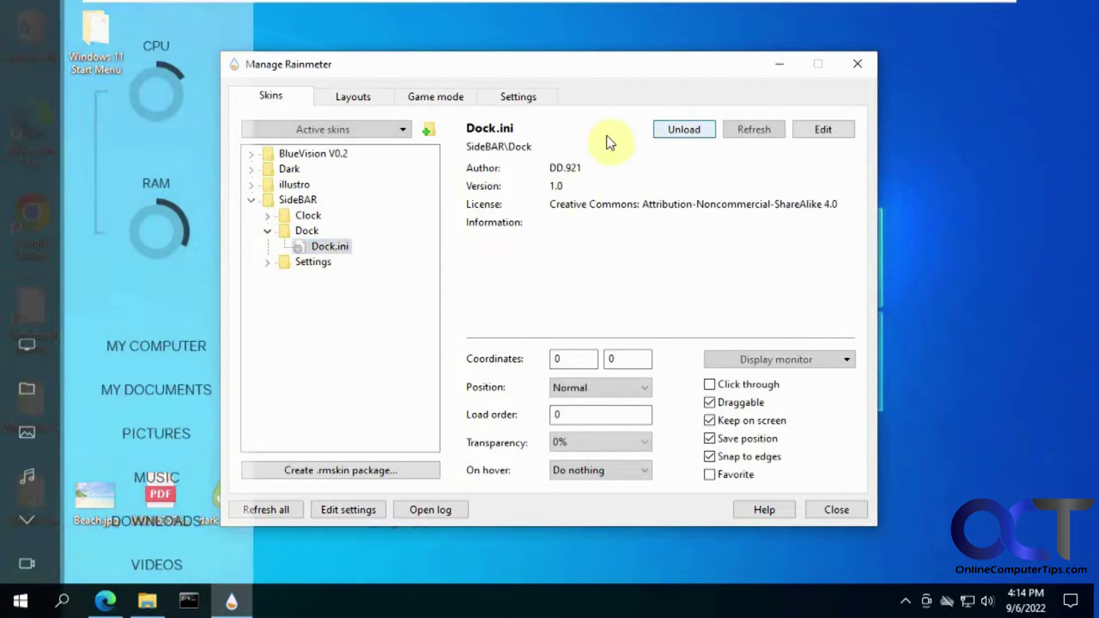
# - Open This PC through the dock's MY COMPUTER link, close it, and unload the dock
pyautogui.click(152, 347)
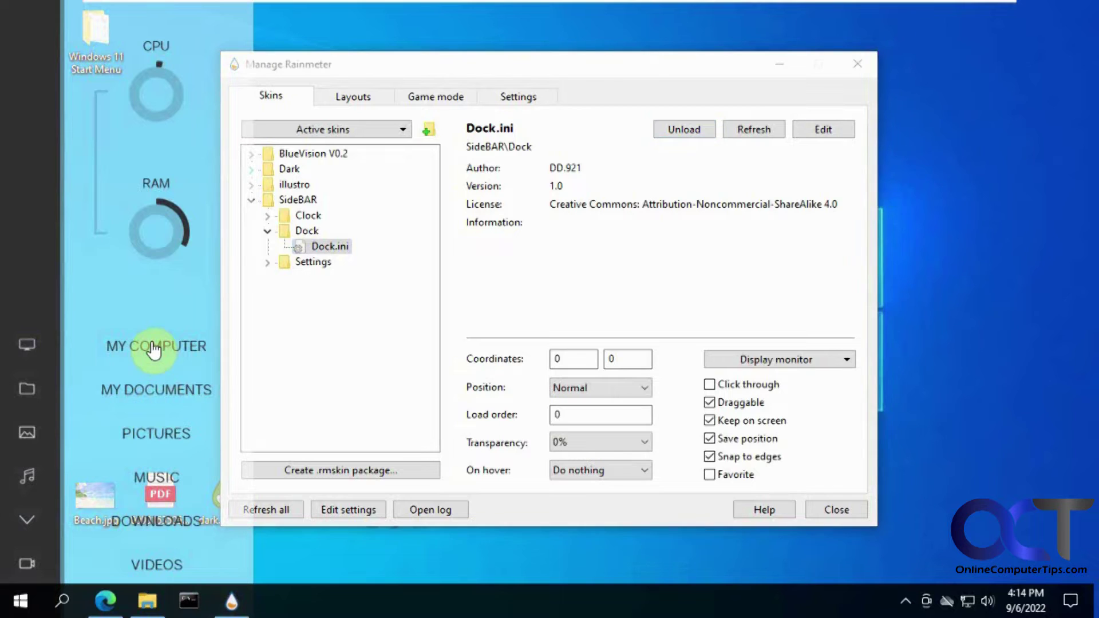
pyautogui.click(963, 148)
pyautogui.click(690, 130)
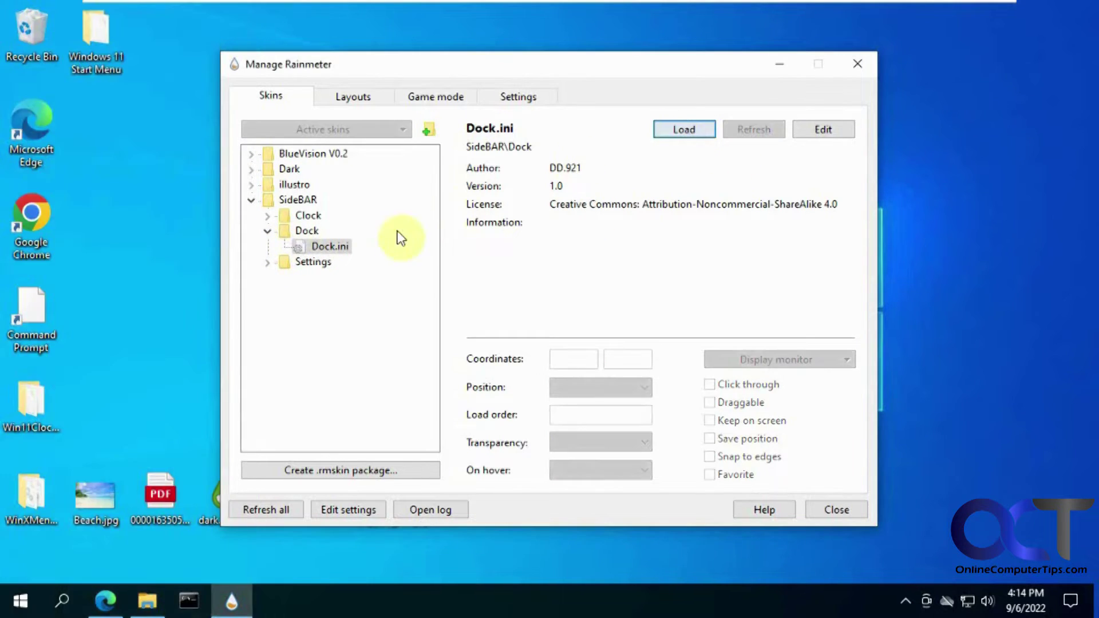
pyautogui.click(267, 262)
# - Load SideBAR\Clock\Clock.ini and drag the clock to a new spot on the desktop
pyautogui.click(267, 215)
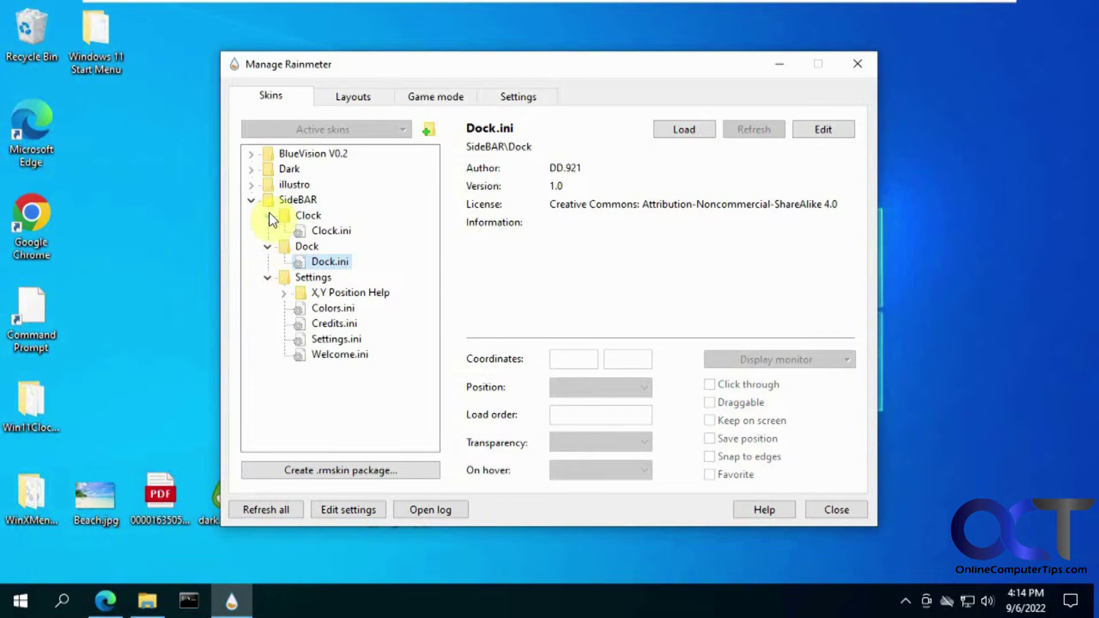
pyautogui.click(332, 230)
pyautogui.click(686, 136)
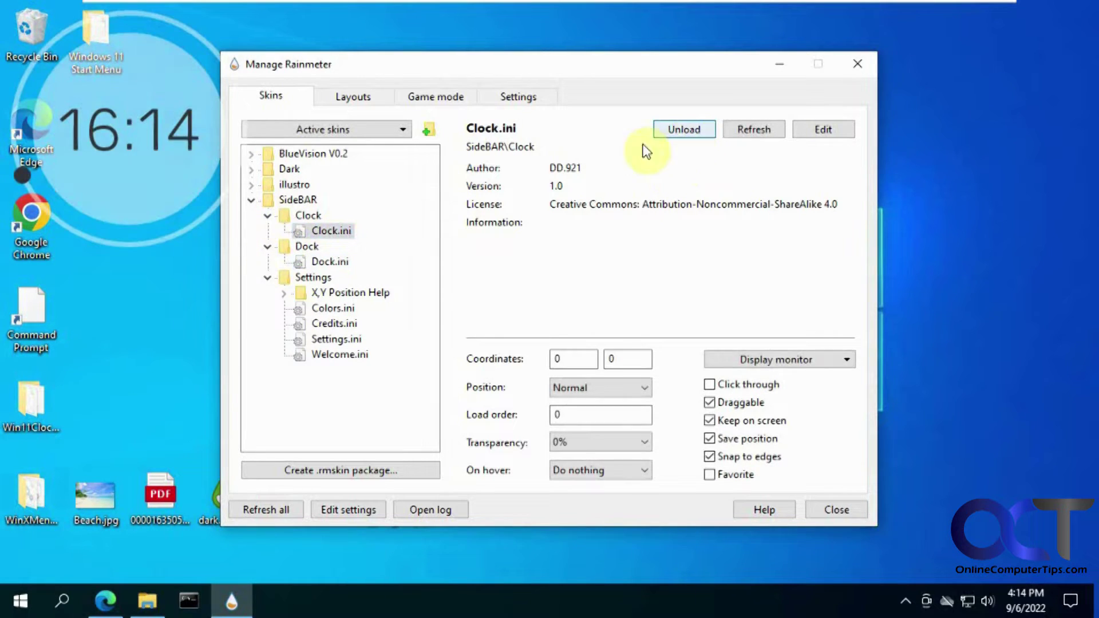
pyautogui.moveTo(125, 155); pyautogui.dragTo(148, 292)
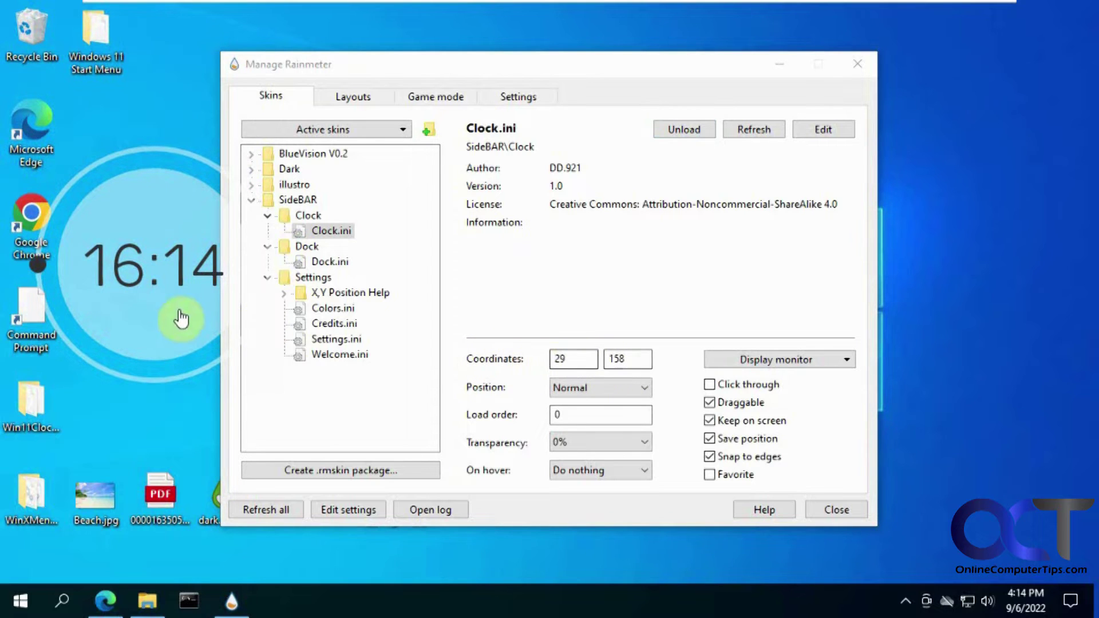
pyautogui.moveTo(176, 313); pyautogui.dragTo(162, 258)
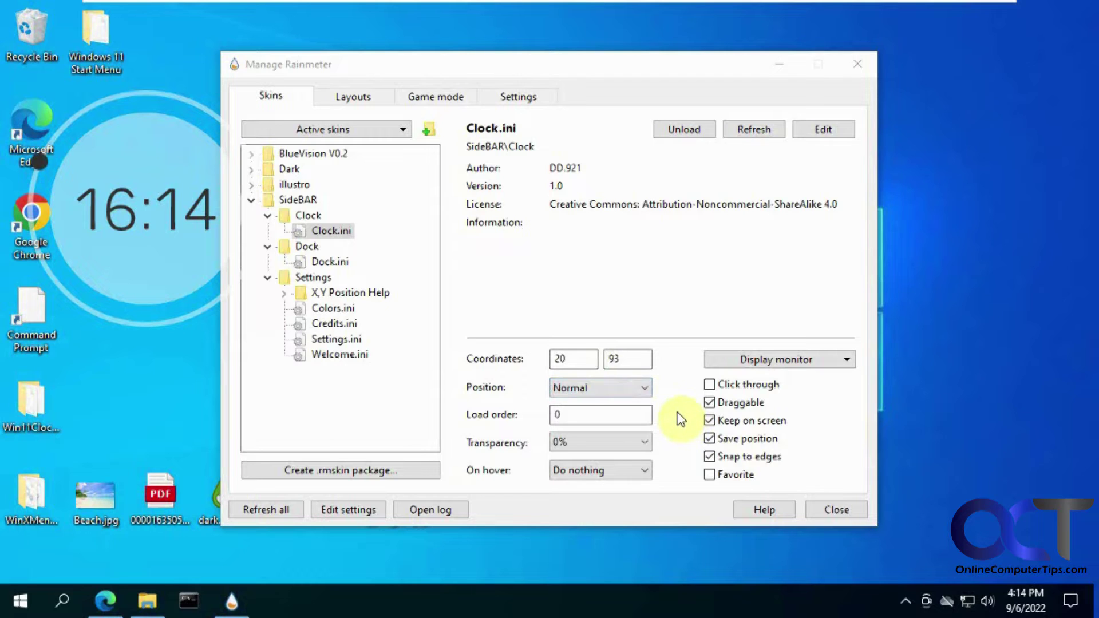
# - Keep the clock's position at Normal and try 90% transparency before returning it to opaque
pyautogui.click(645, 391)
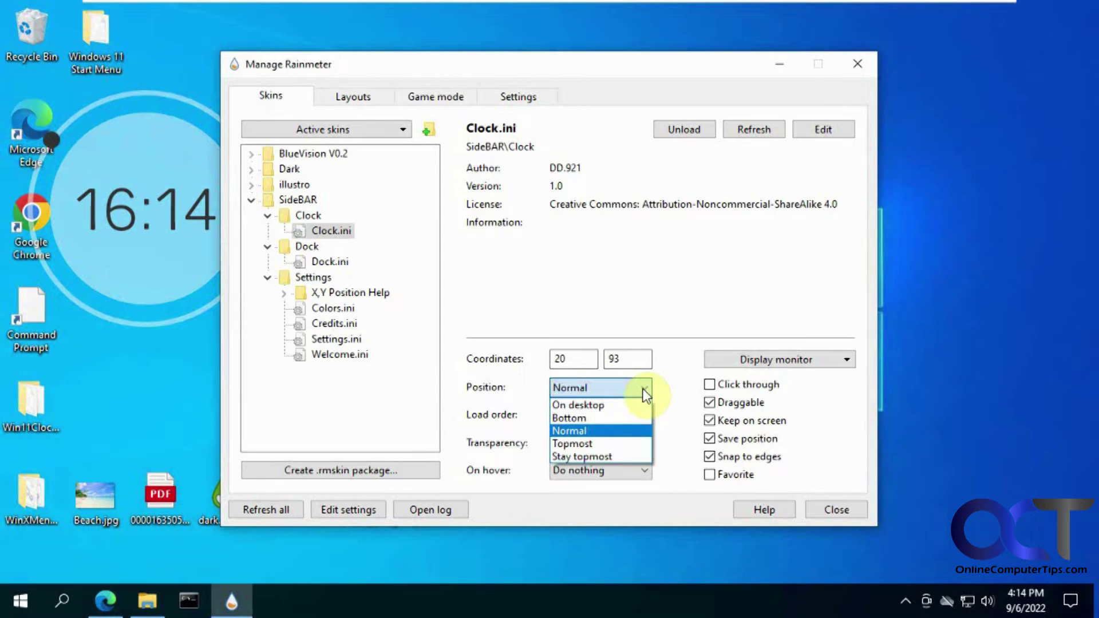
pyautogui.click(641, 387)
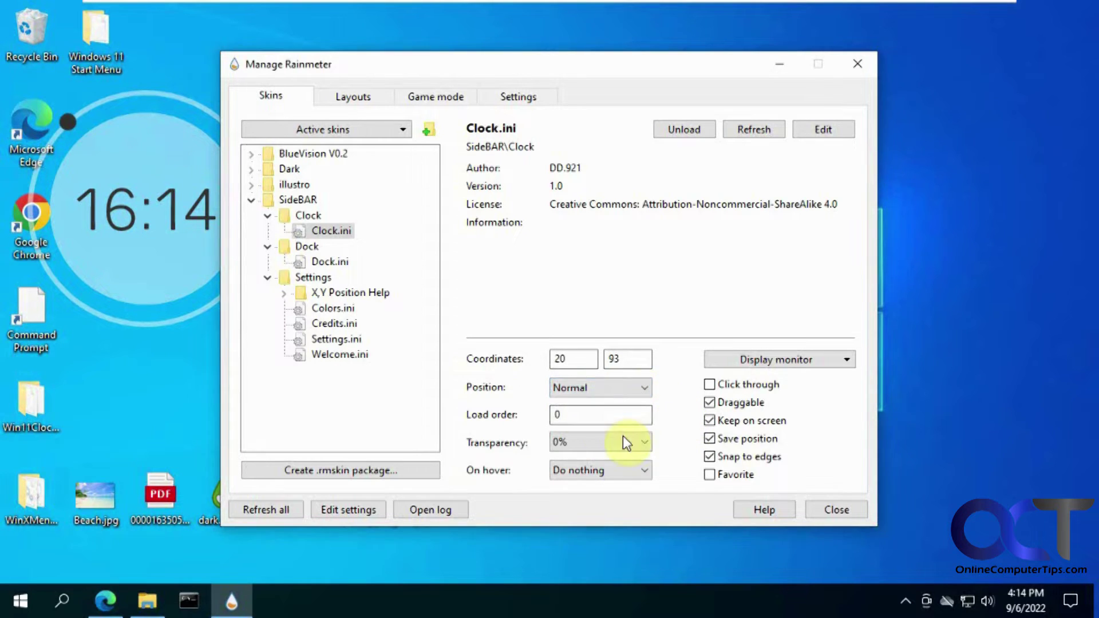
pyautogui.click(639, 442)
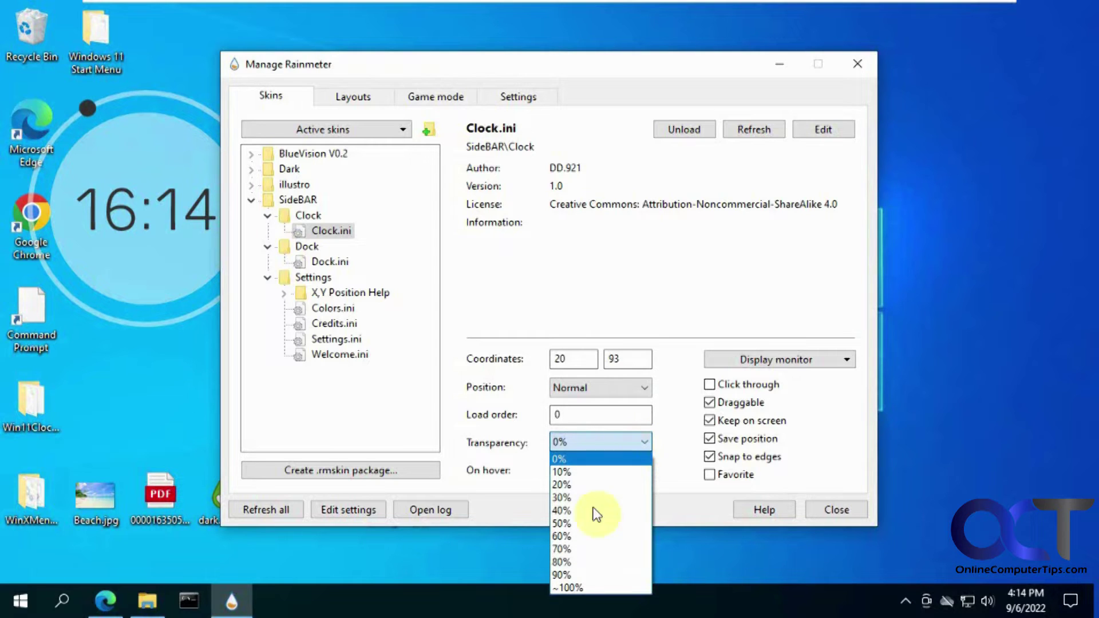
pyautogui.click(574, 574)
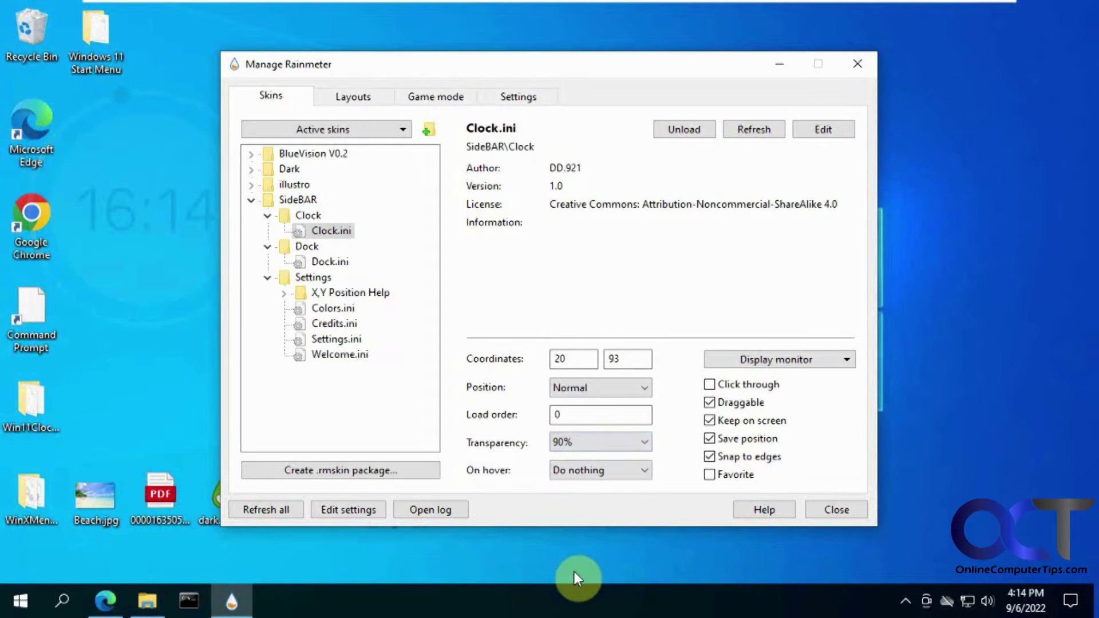
pyautogui.click(595, 447)
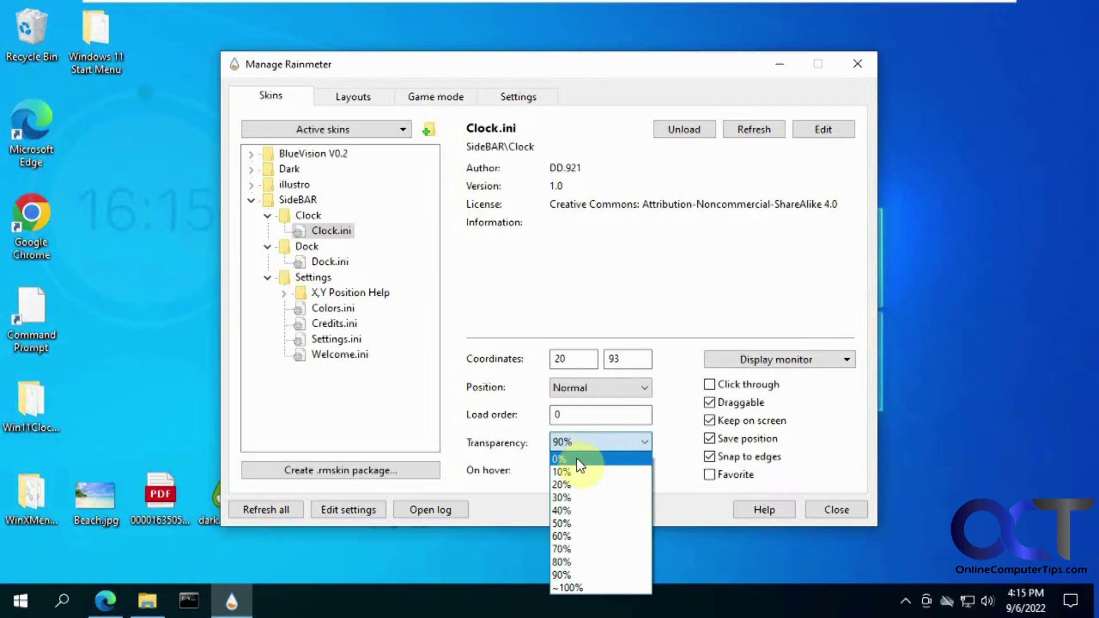
pyautogui.click(576, 458)
# - Change the clock's On hover setting from Hide to Do nothing and move it down the left side
pyautogui.click(587, 470)
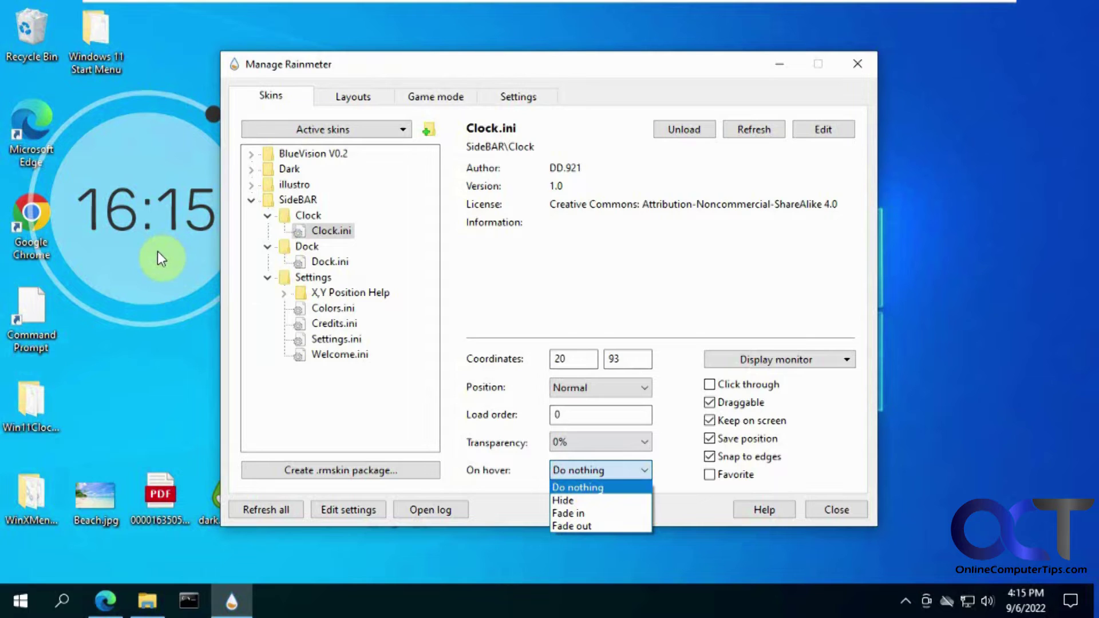
pyautogui.click(568, 502)
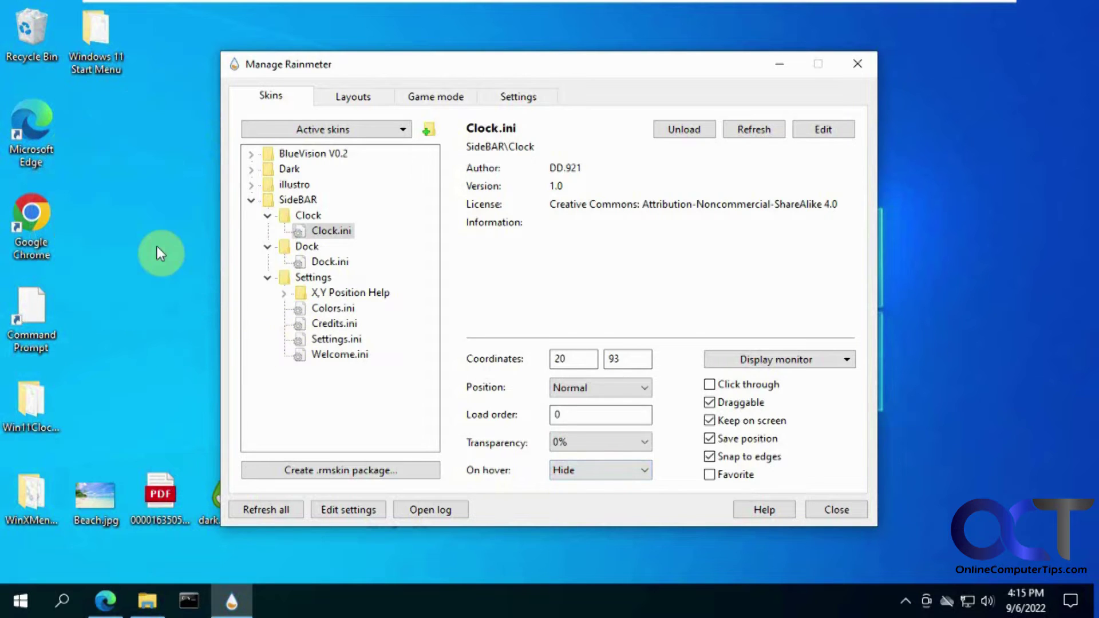
pyautogui.click(598, 472)
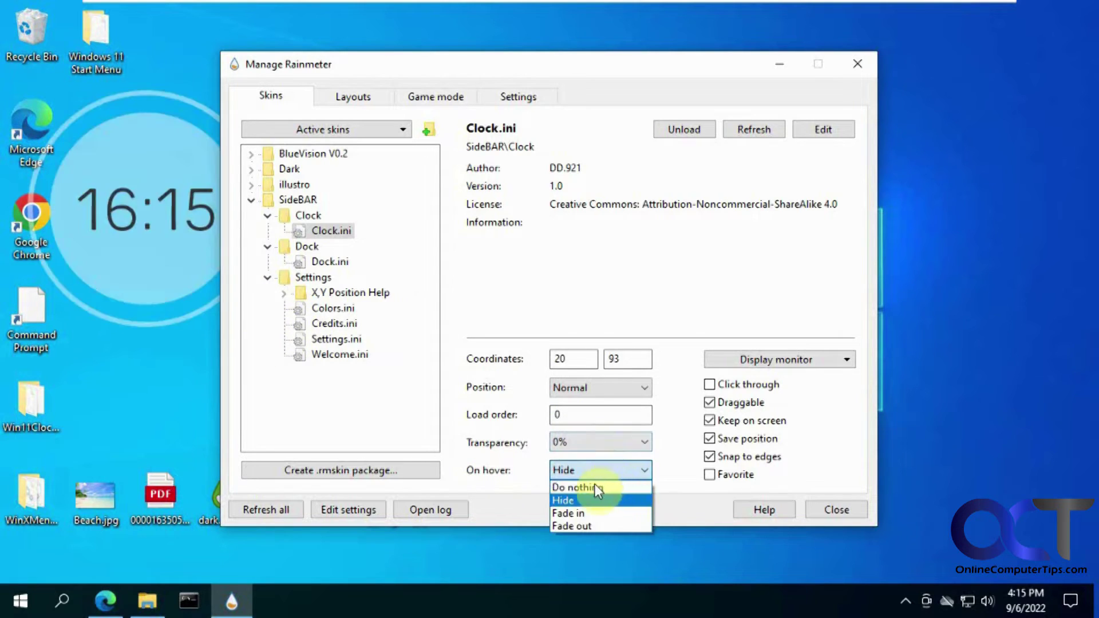
pyautogui.click(595, 488)
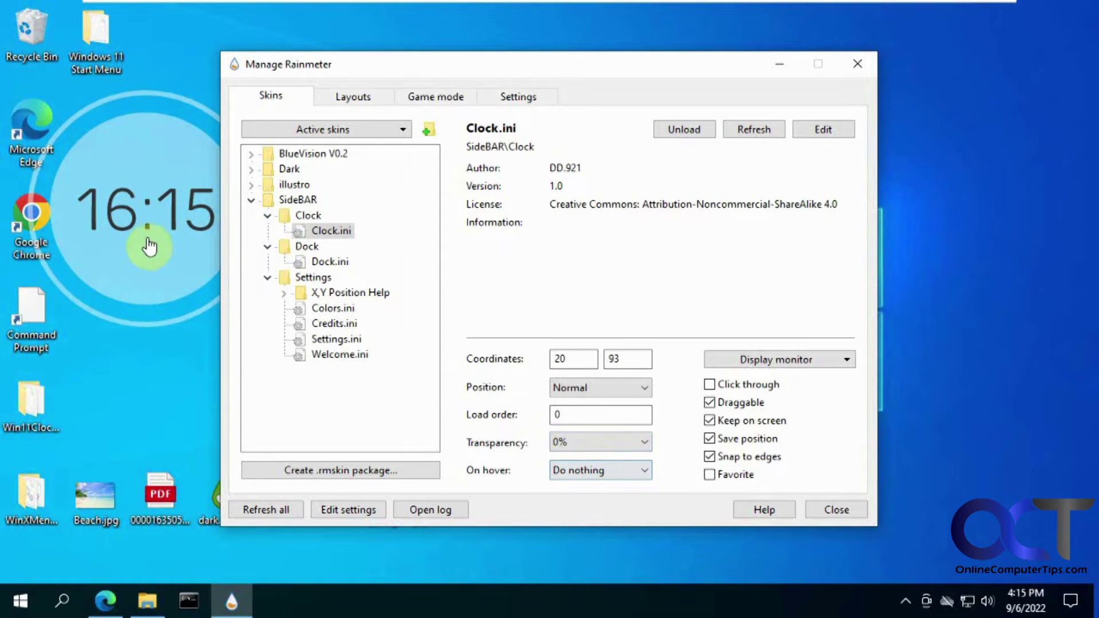
pyautogui.moveTo(148, 245); pyautogui.dragTo(74, 481)
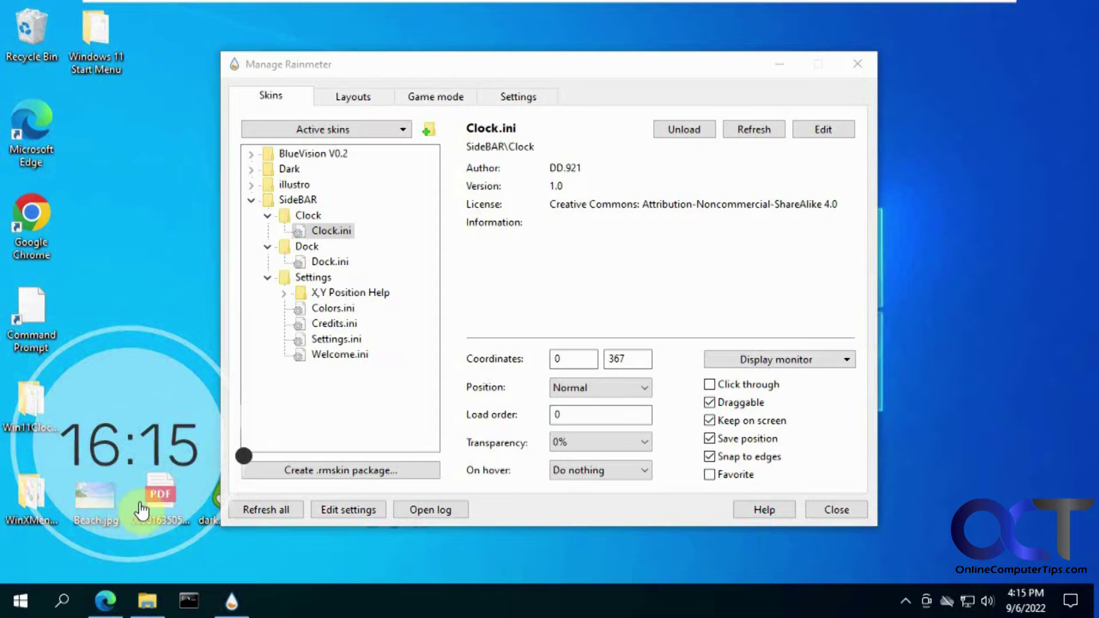
# - Enable Click through on the clock, open Beach.jpg beneath it in Photos, then close Photos
pyautogui.click(710, 383)
pyautogui.doubleClick(98, 503)
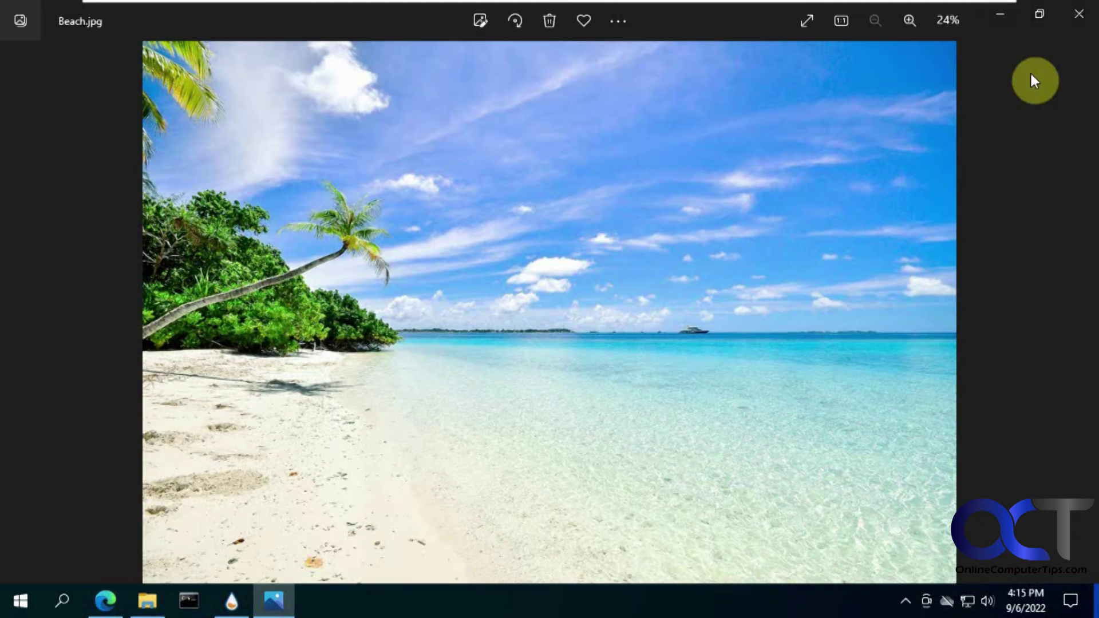
pyautogui.click(1078, 16)
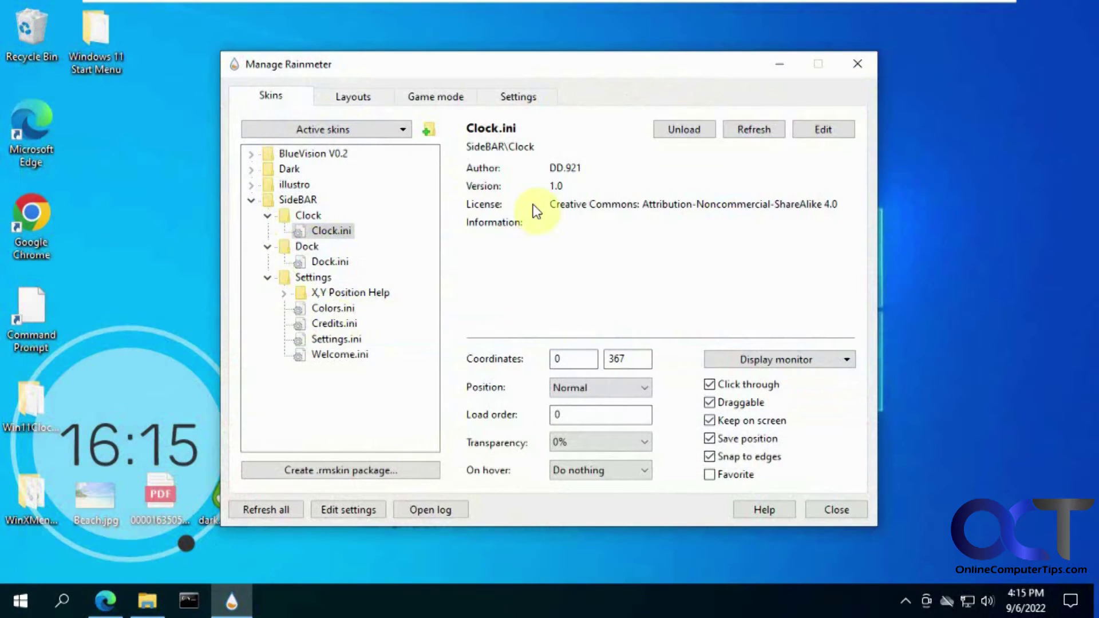
# - Turn Click through off, unload SideBAR\Clock\Clock.ini, and collapse the SideBAR folder
pyautogui.click(711, 385)
pyautogui.click(681, 132)
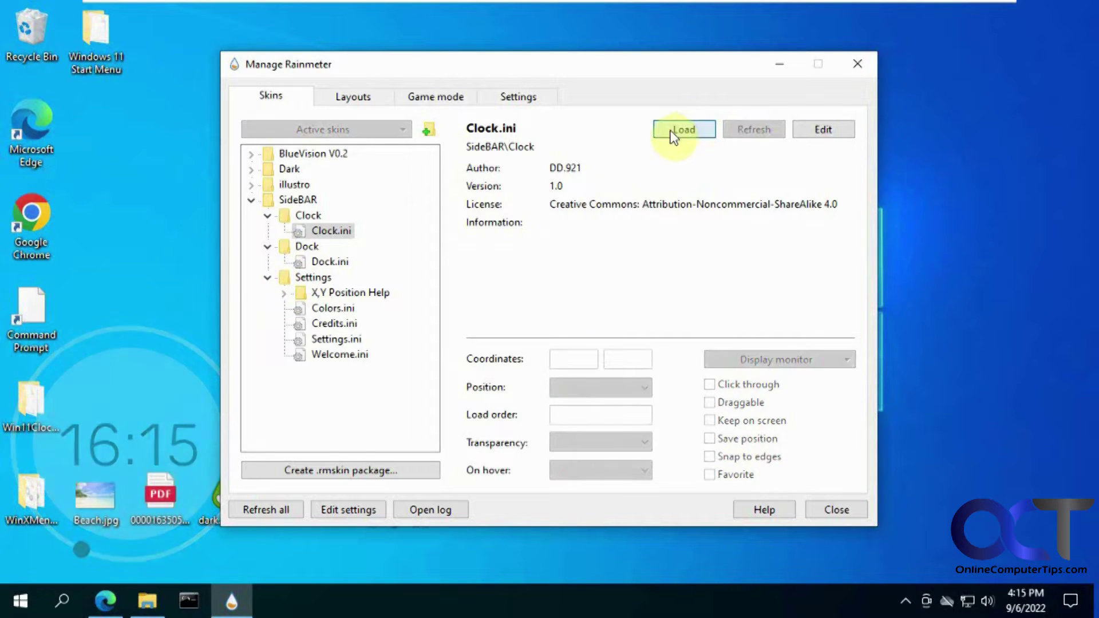
pyautogui.click(252, 200)
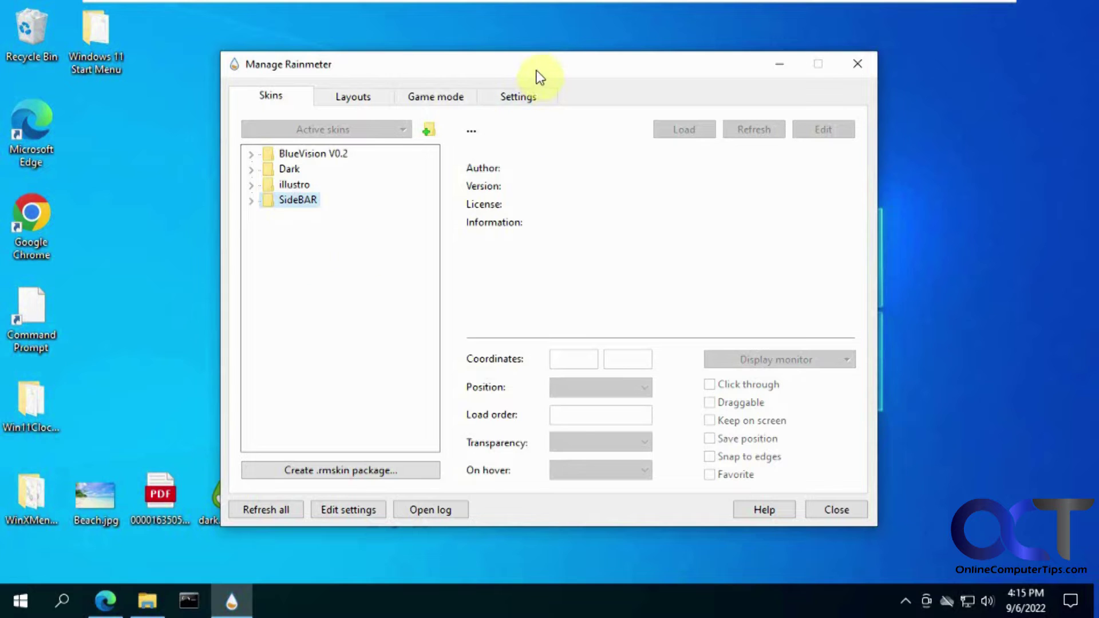
pyautogui.moveTo(540, 75); pyautogui.dragTo(560, 44)
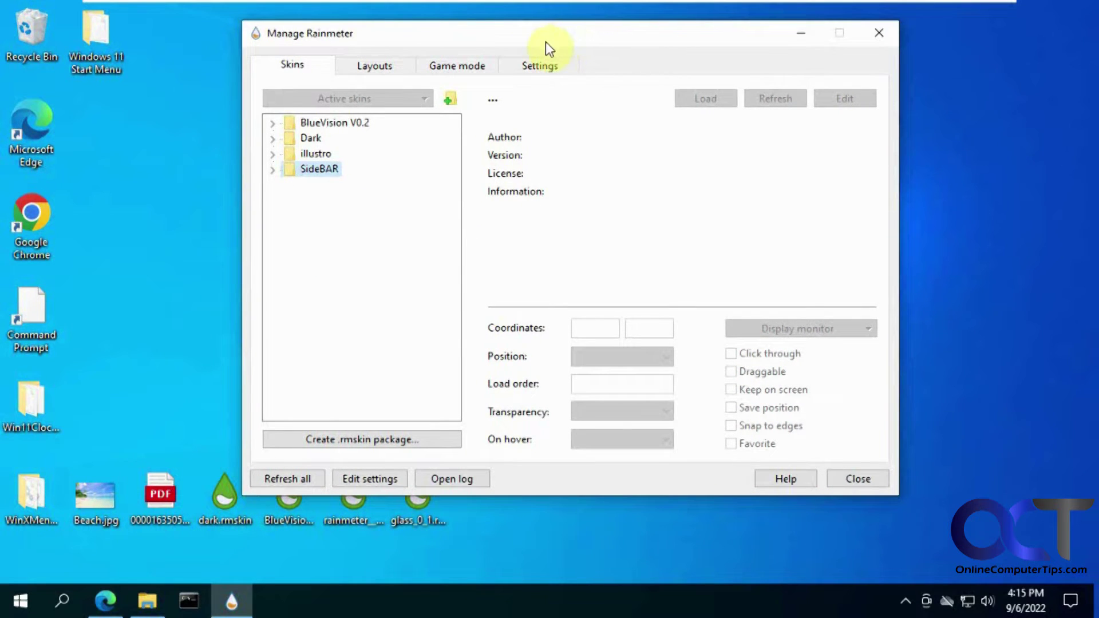
pyautogui.click(149, 600)
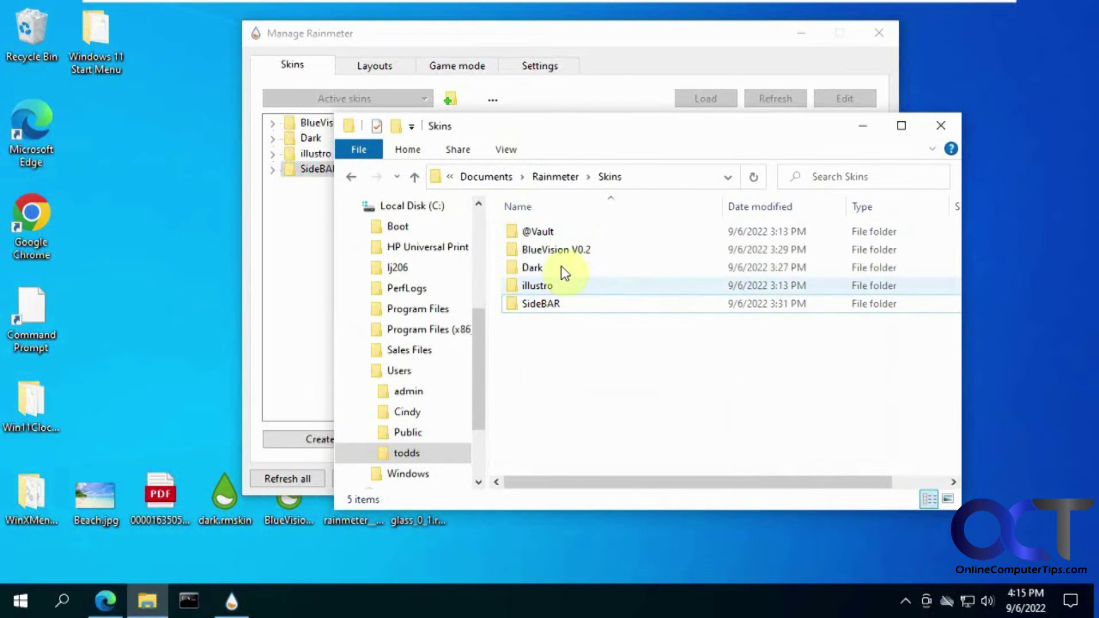
pyautogui.moveTo(544, 126); pyautogui.dragTo(636, 128)
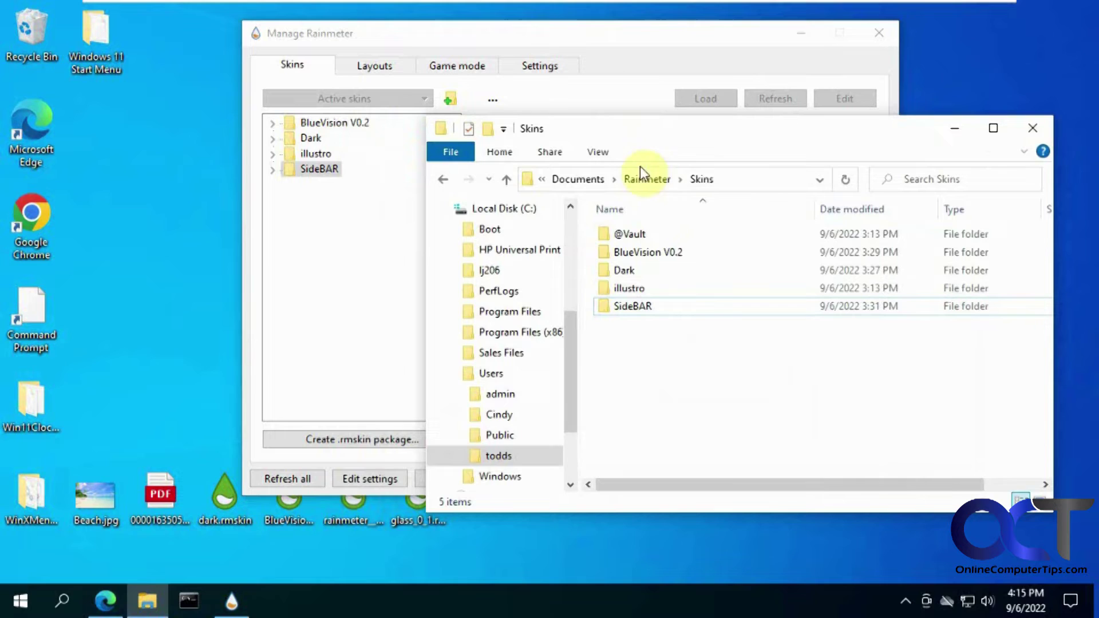
pyautogui.click(641, 310)
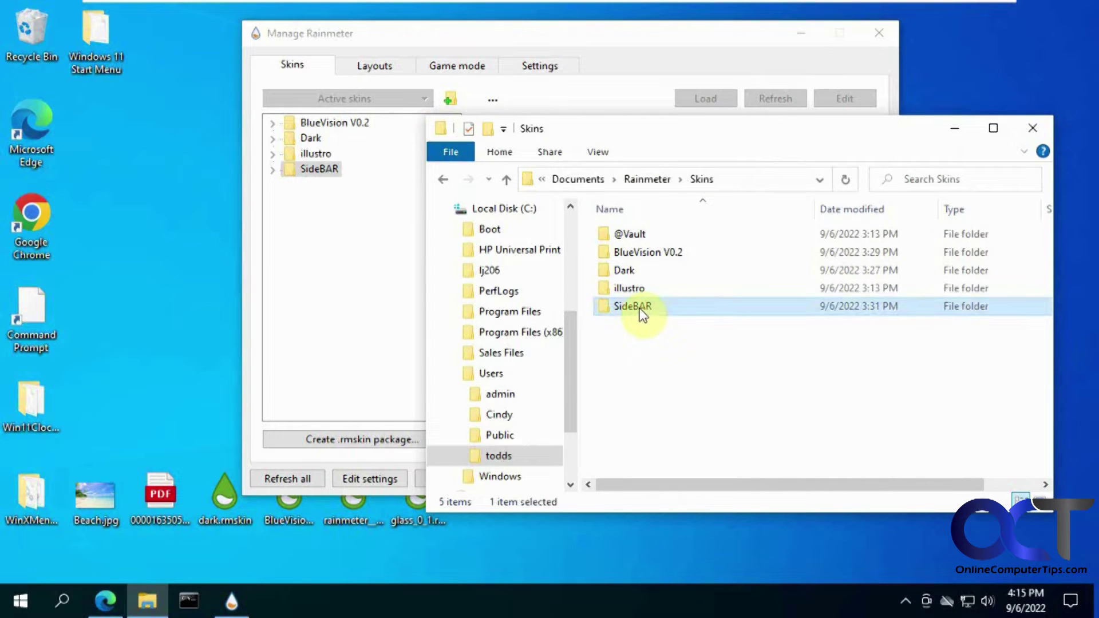
pyautogui.press('Delete')
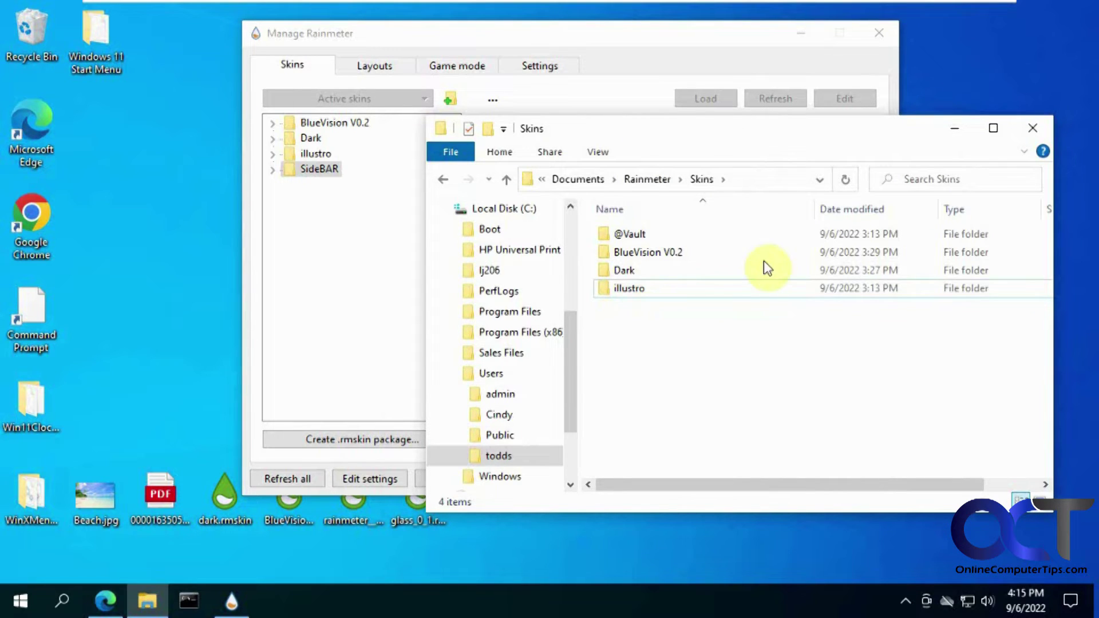
# - Minimize Explorer, close Manage Rainmeter, and exit Rainmeter from its tray menu
pyautogui.click(953, 132)
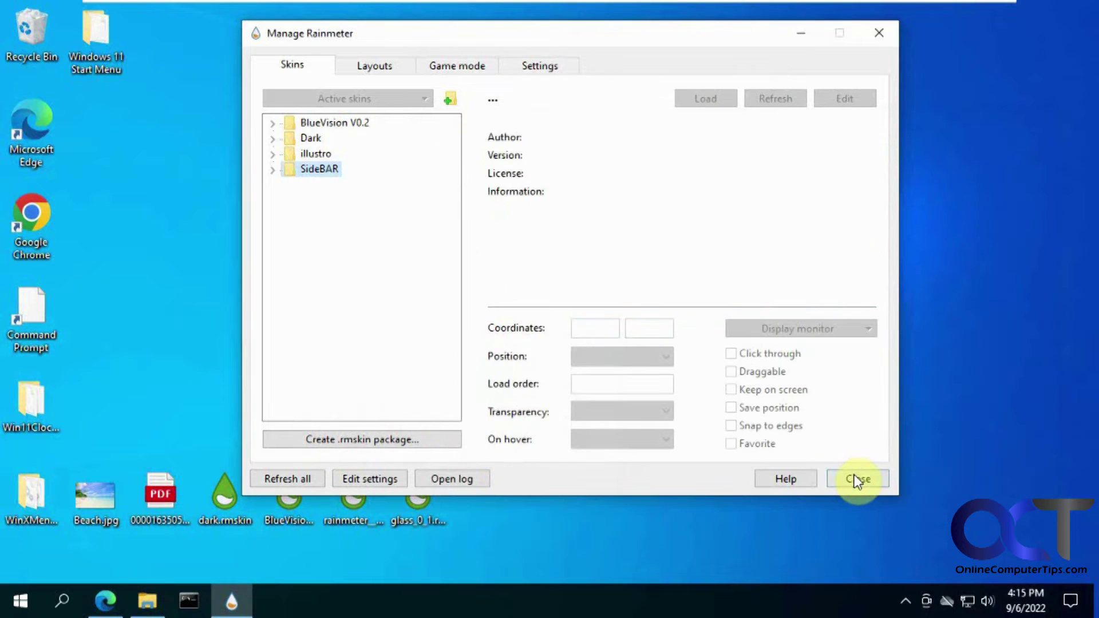
pyautogui.click(857, 479)
pyautogui.click(904, 601)
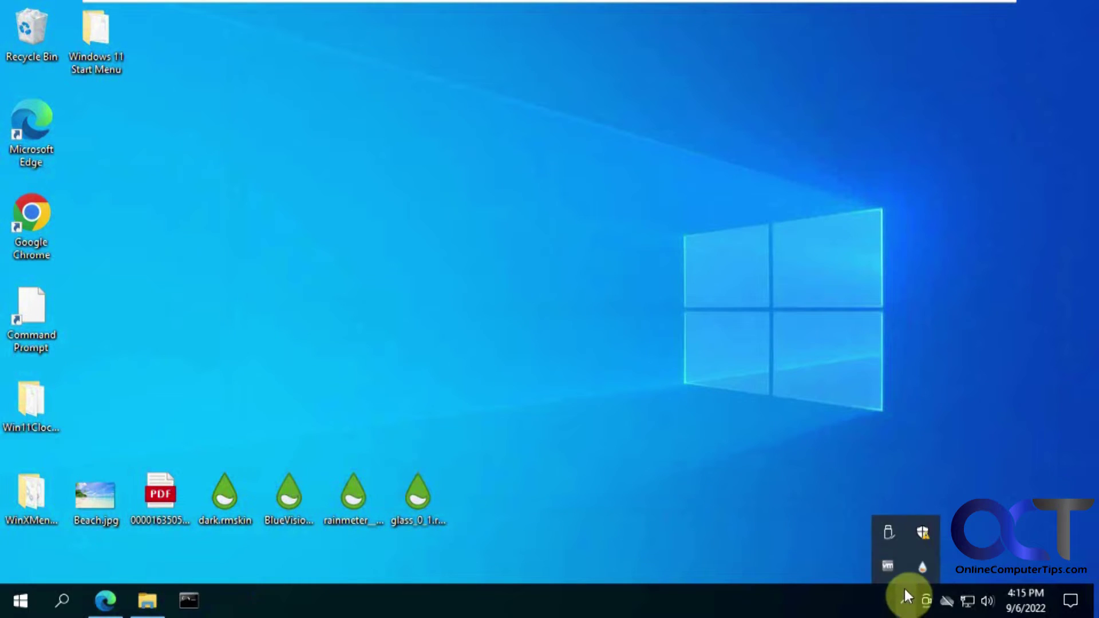
pyautogui.rightClick(922, 568)
pyautogui.click(947, 558)
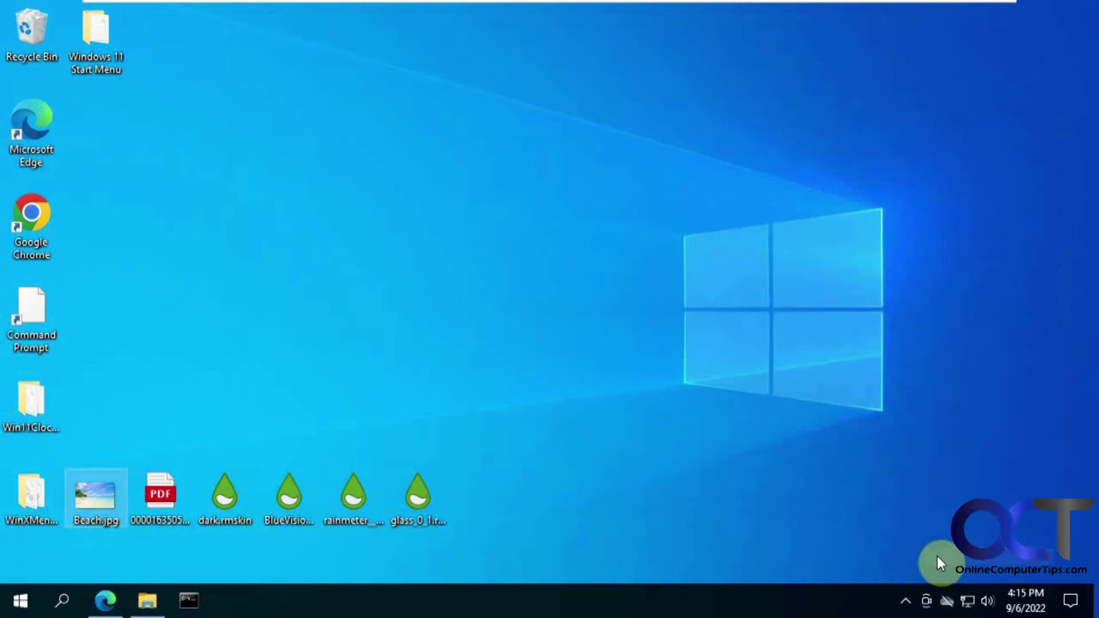
# - Relaunch Rainmeter from Start and reopen its skin manager, now listing BlueVision V0.2, Dark and illustro
pyautogui.click(20, 601)
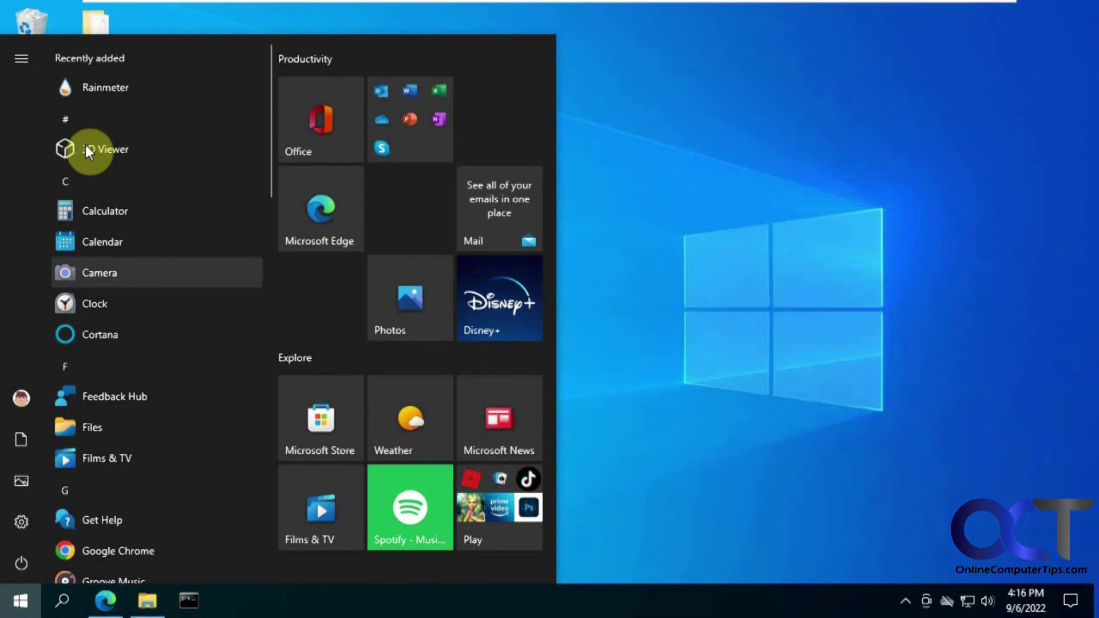
pyautogui.click(98, 92)
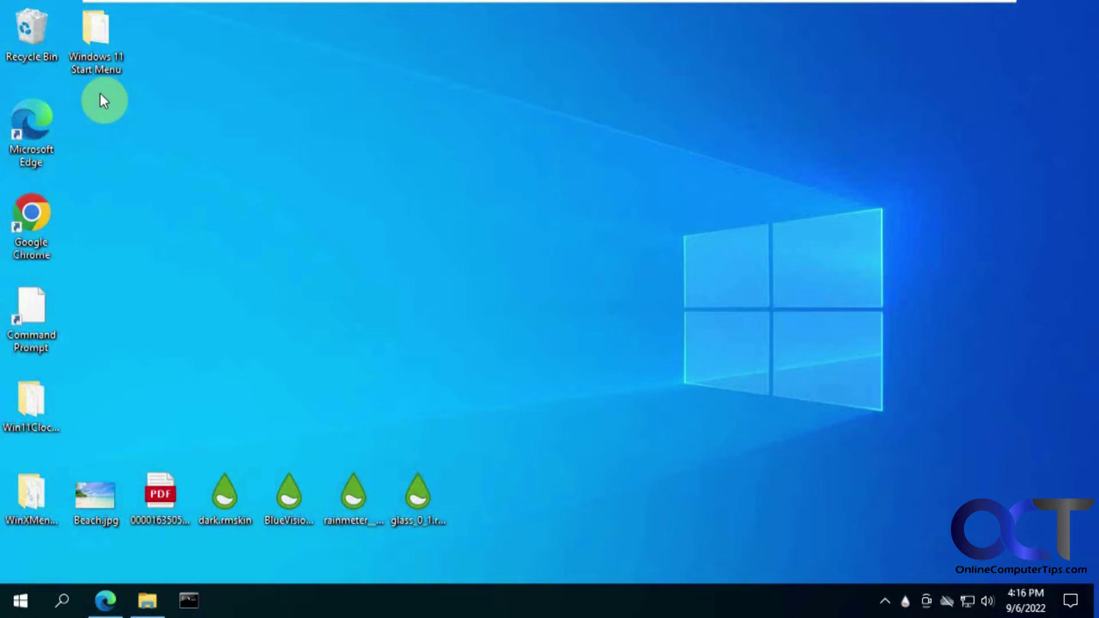
pyautogui.click(906, 600)
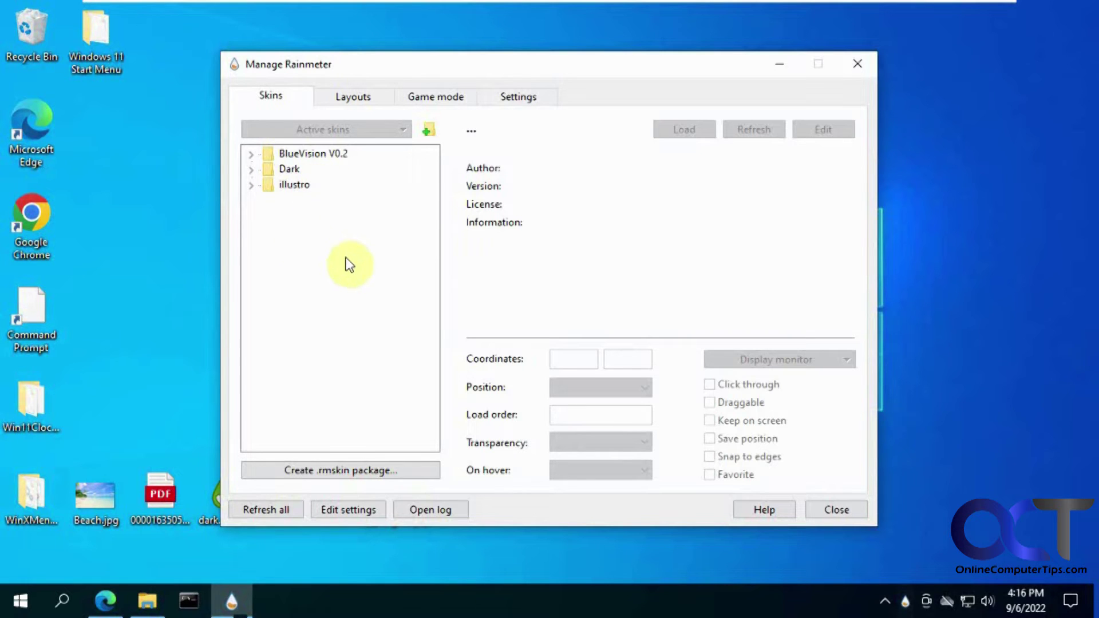
pyautogui.moveTo(559, 55); pyautogui.dragTo(570, 42)
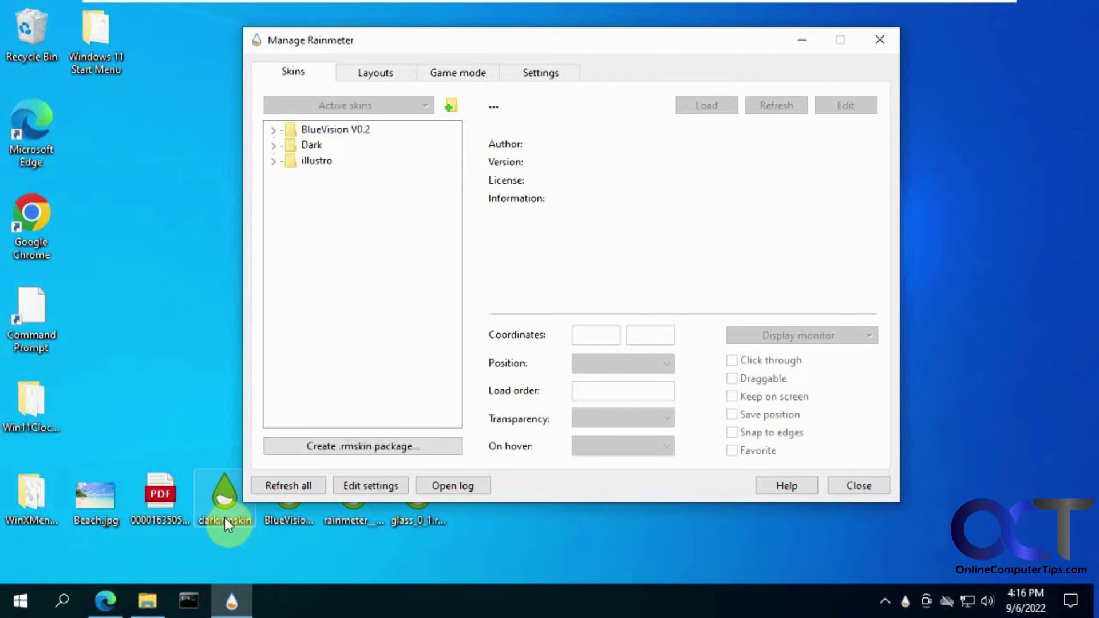
pyautogui.click(149, 600)
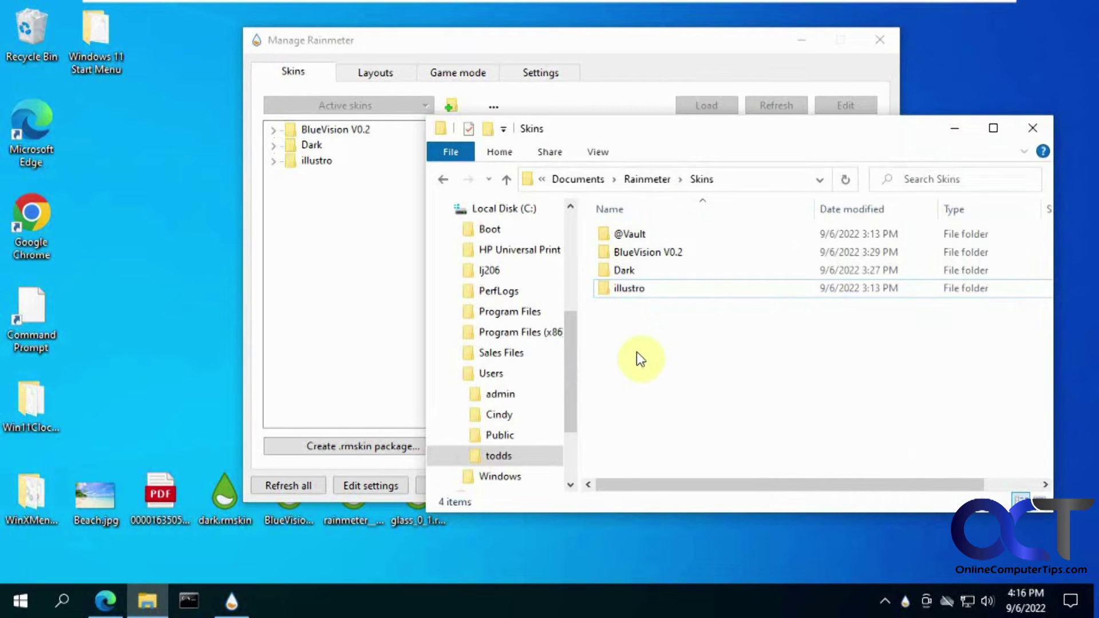
# - In Edge, return to the Skin Suites list and open the Minimal Theme Design skin page
pyautogui.click(105, 600)
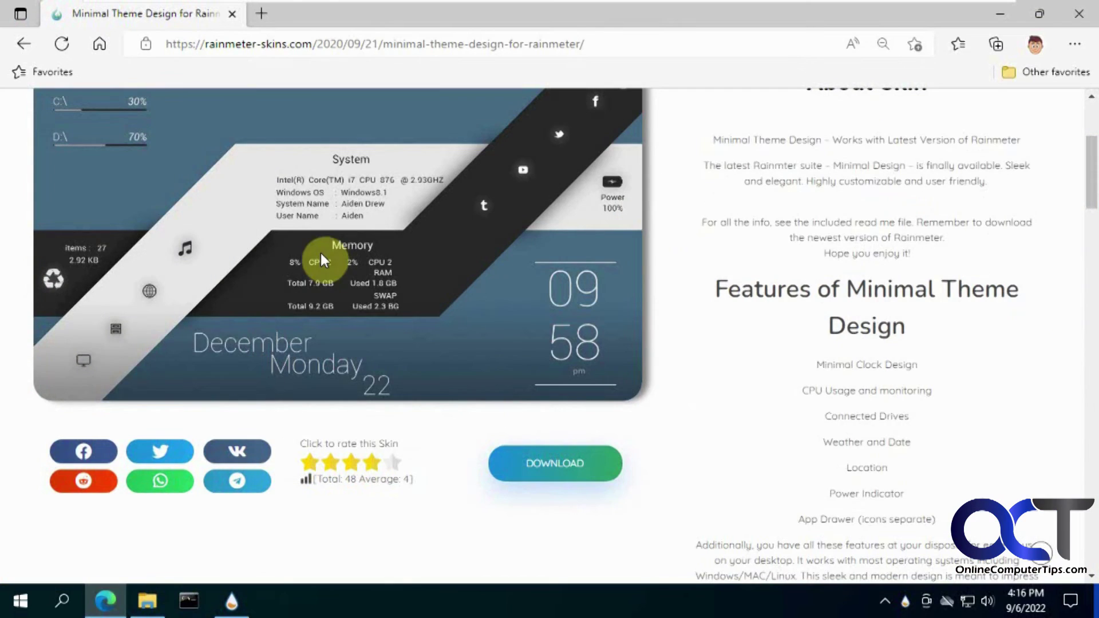
pyautogui.scroll(2, 294, 203)
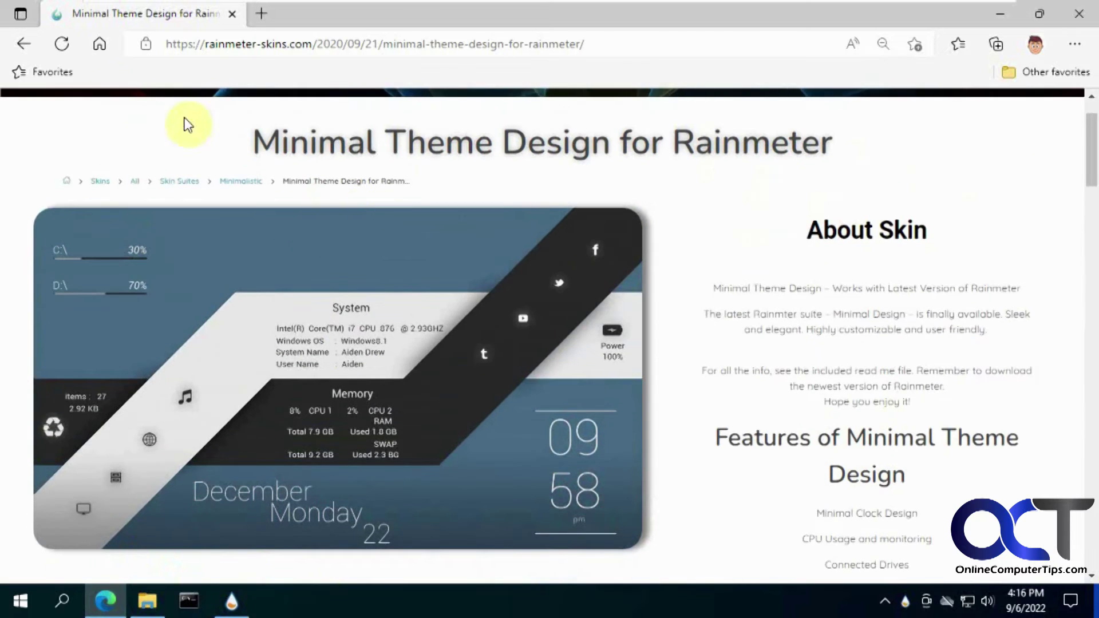
pyautogui.click(25, 44)
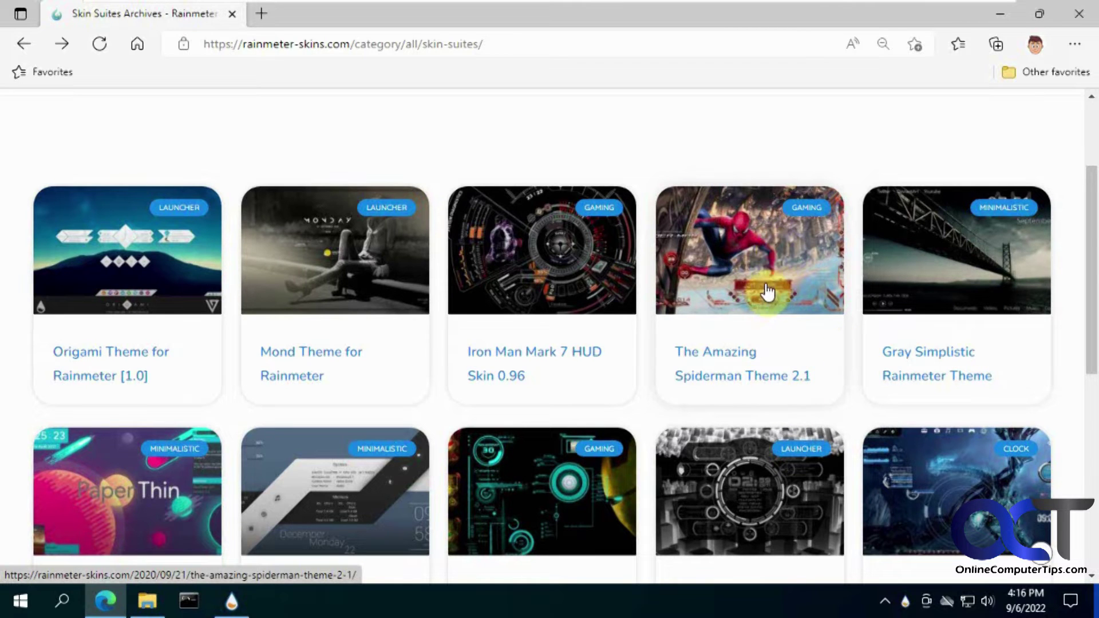
pyautogui.scroll(-1, 333, 328)
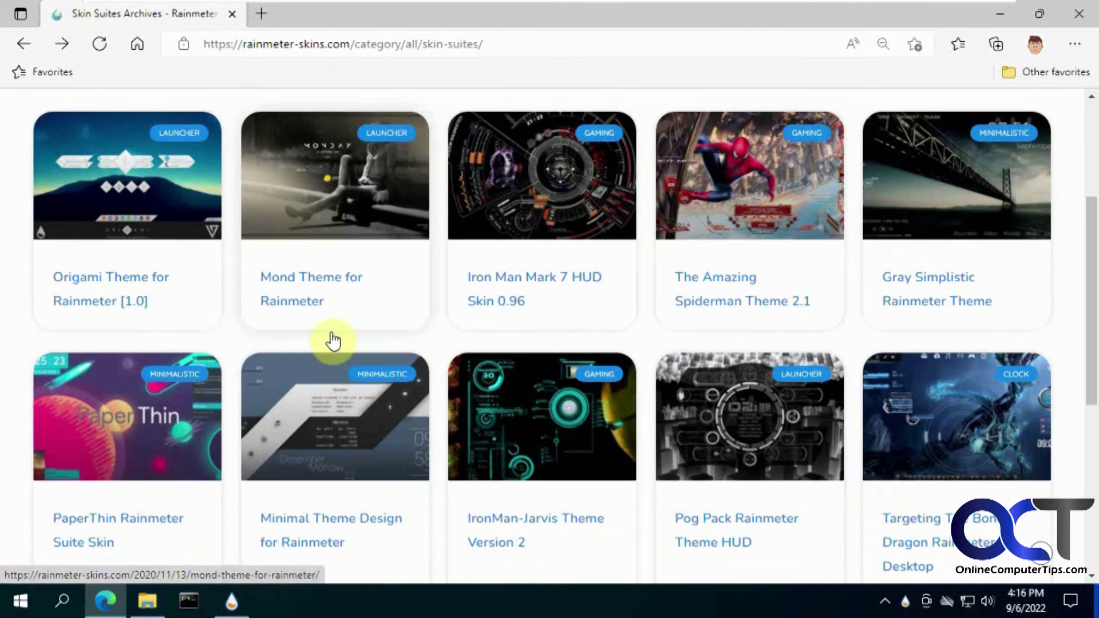
pyautogui.click(366, 522)
pyautogui.scroll(-2, 763, 421)
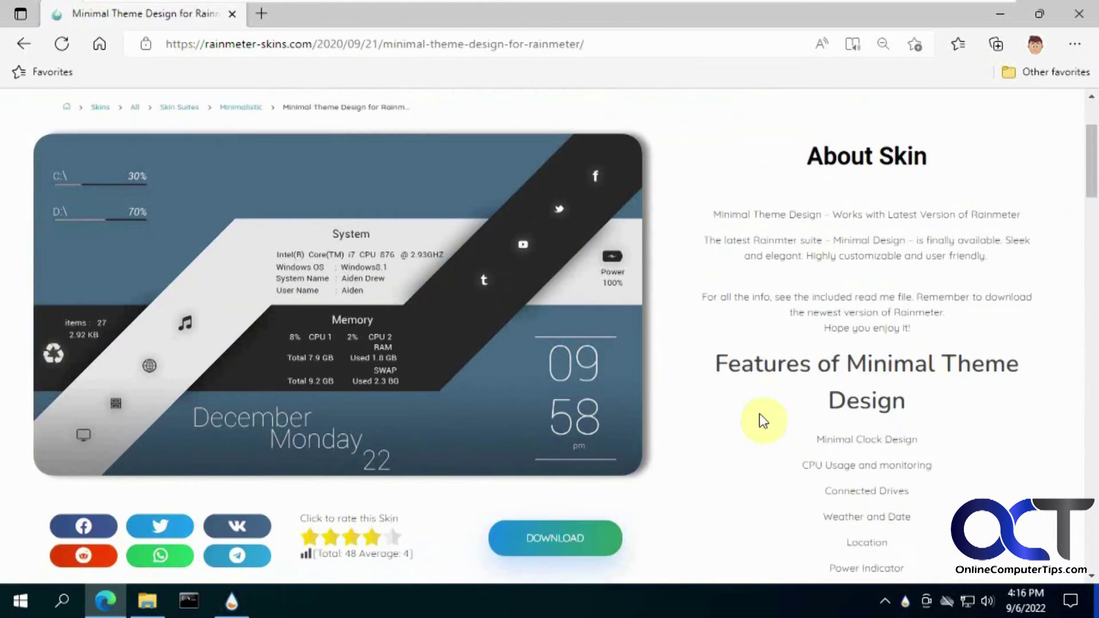
pyautogui.scroll(-1, 763, 421)
# - Download minimal.zip and copy the minimal.rmskin inside it onto the Desktop
pyautogui.click(581, 474)
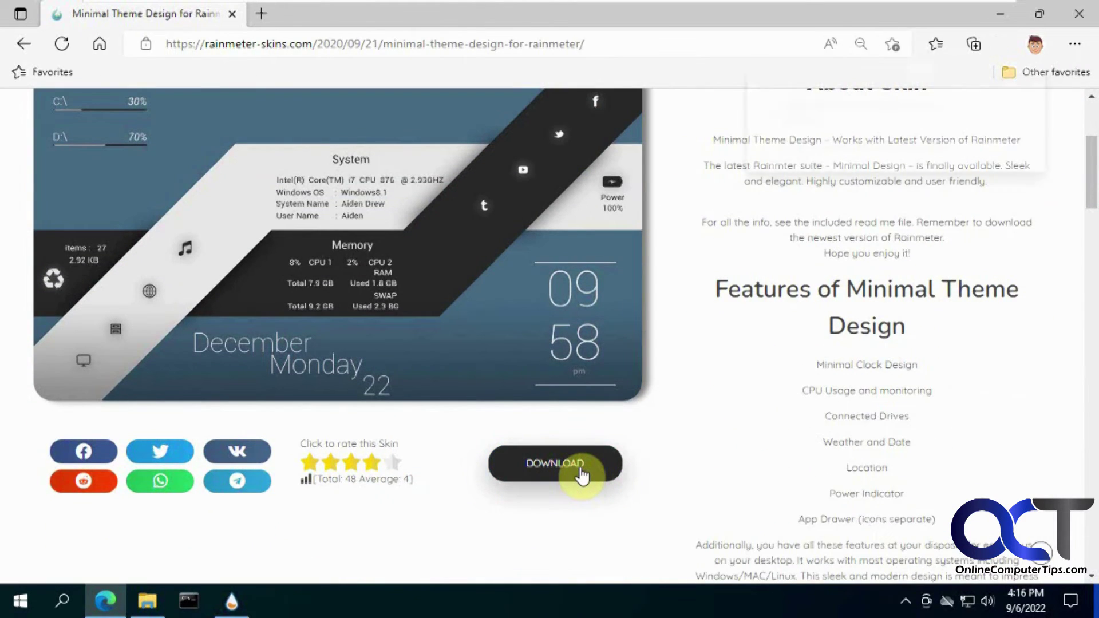
pyautogui.click(792, 137)
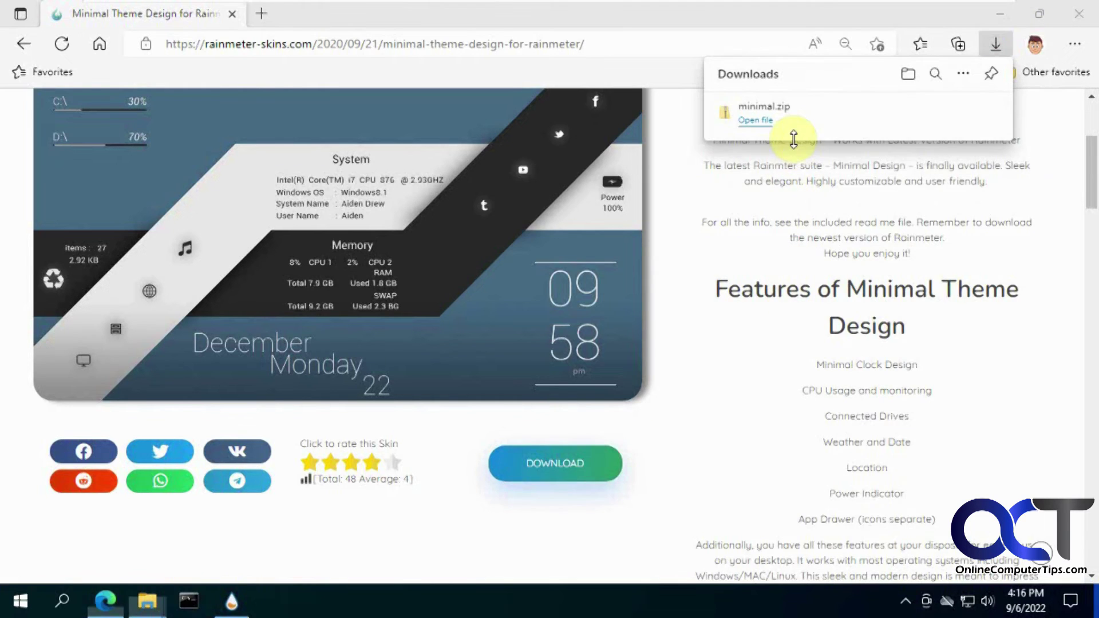
pyautogui.moveTo(671, 256); pyautogui.dragTo(509, 313)
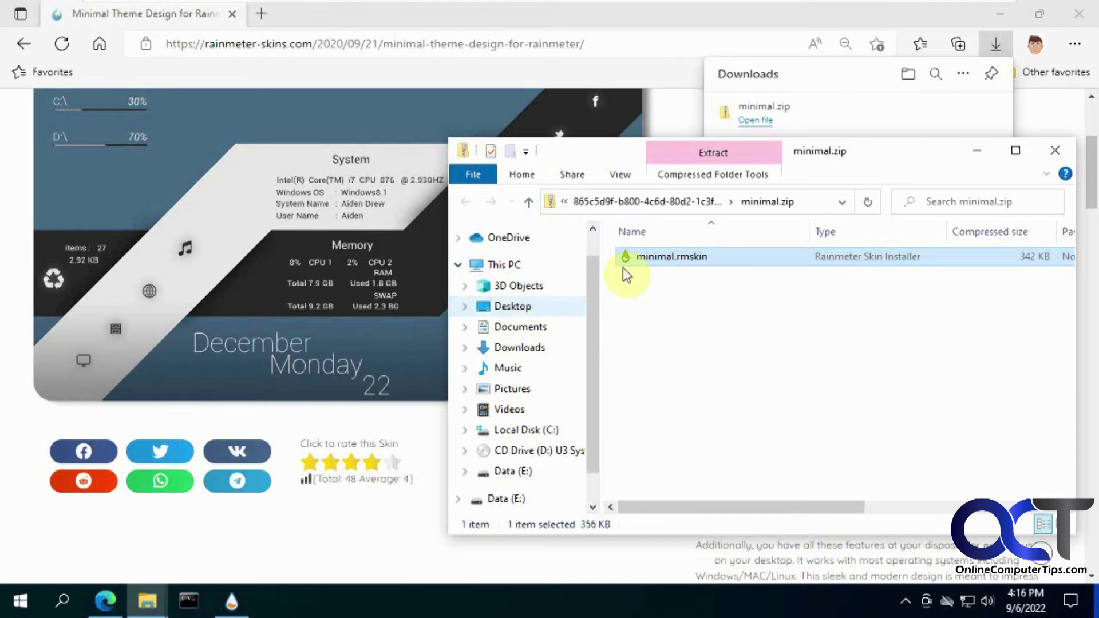
pyautogui.click(977, 151)
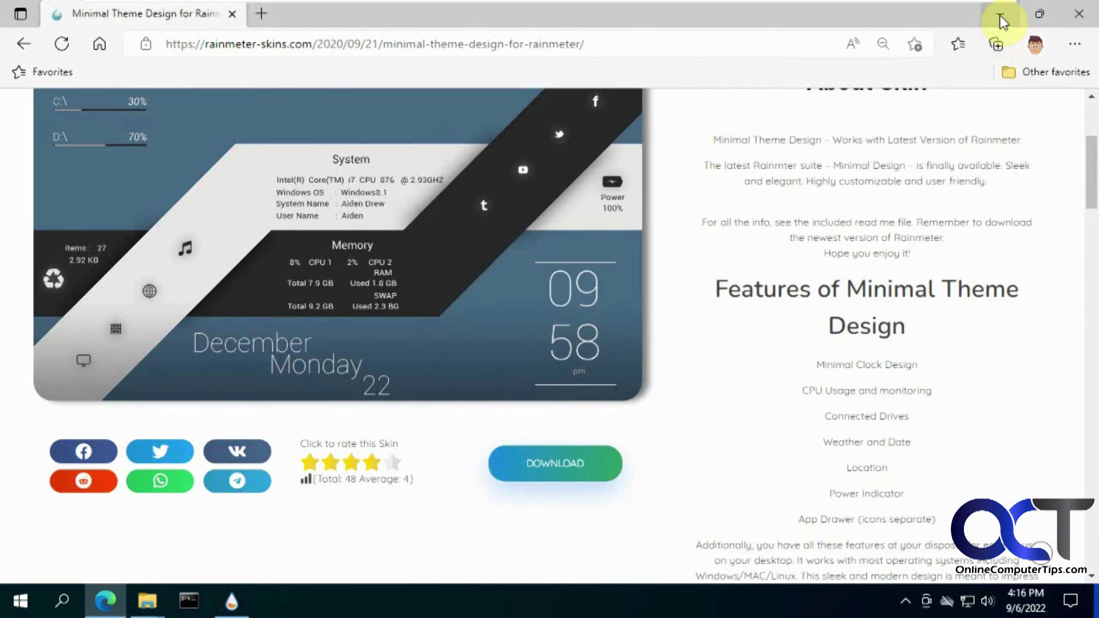
# - Run minimal.rmskin from the desktop and install the Simple suite through the Skin Installer
pyautogui.click(999, 16)
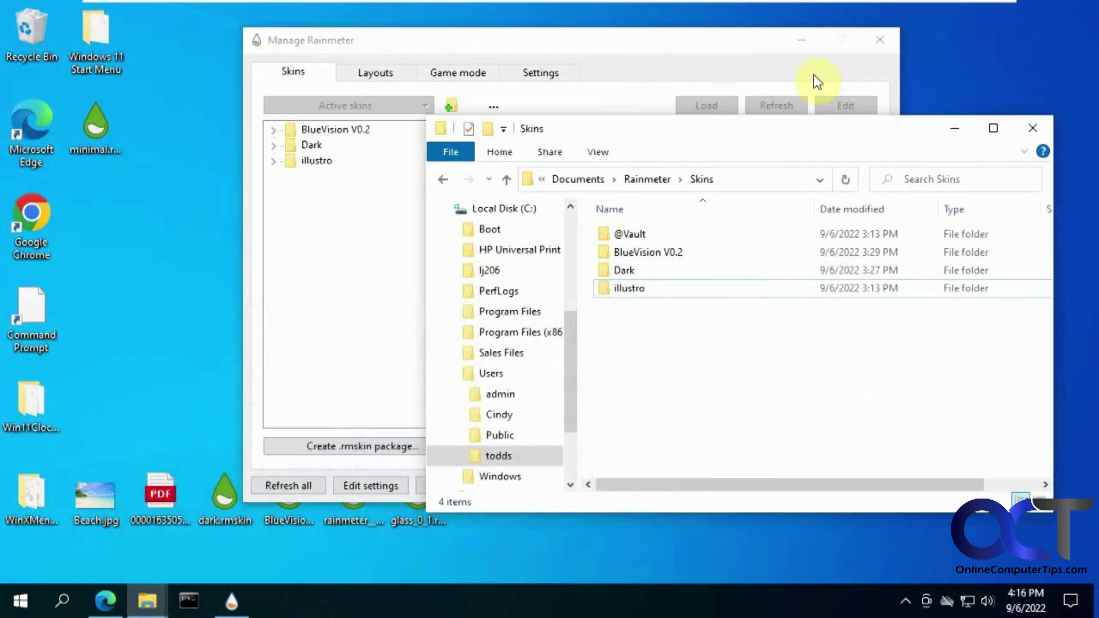
pyautogui.doubleClick(97, 141)
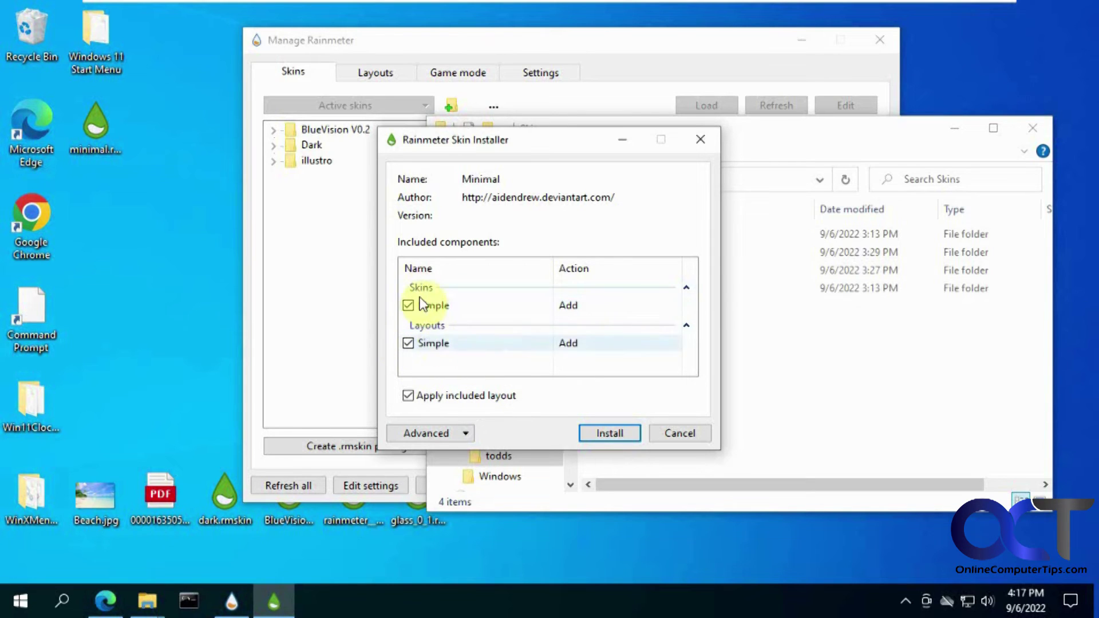
pyautogui.click(612, 432)
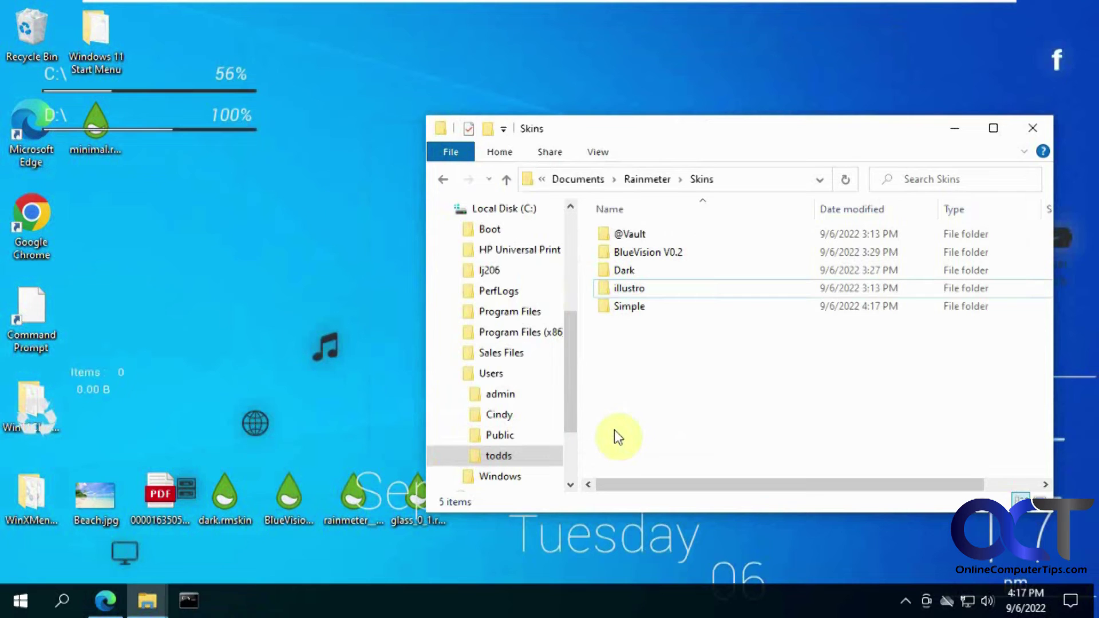
pyautogui.click(955, 128)
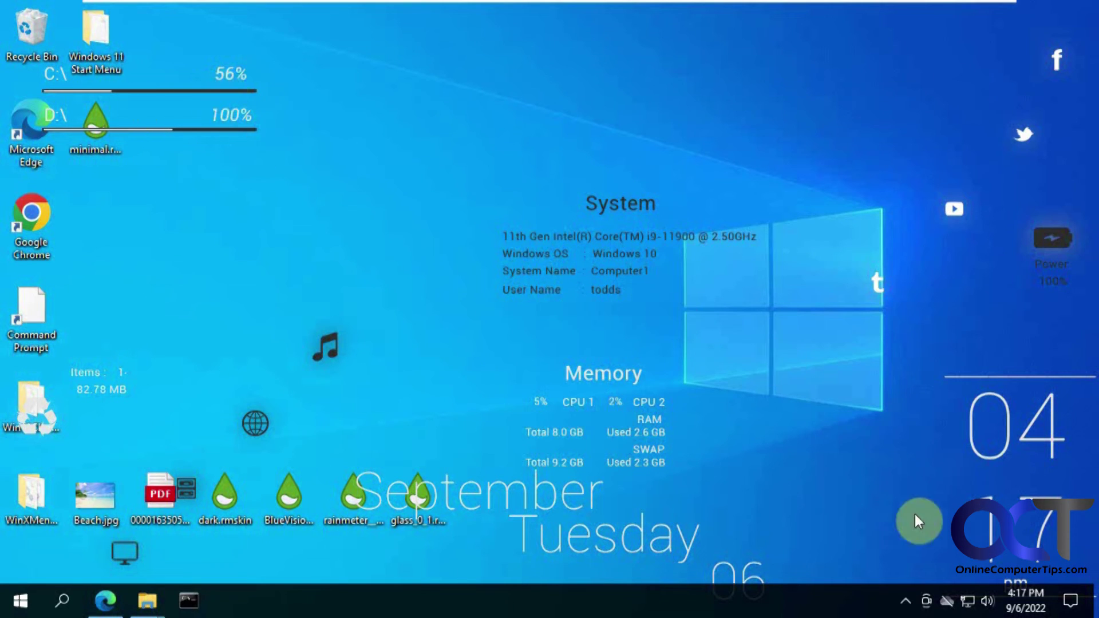
# - Open the skin manager from the tray, expand Simple, and unload Battery.ini
pyautogui.click(904, 599)
pyautogui.click(920, 569)
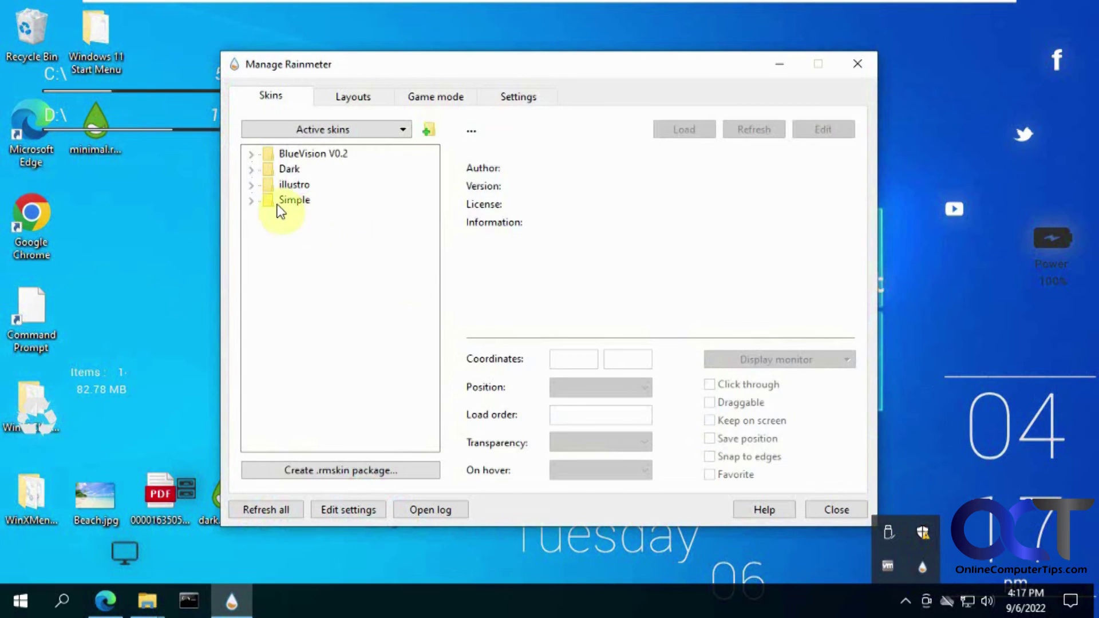
pyautogui.click(250, 201)
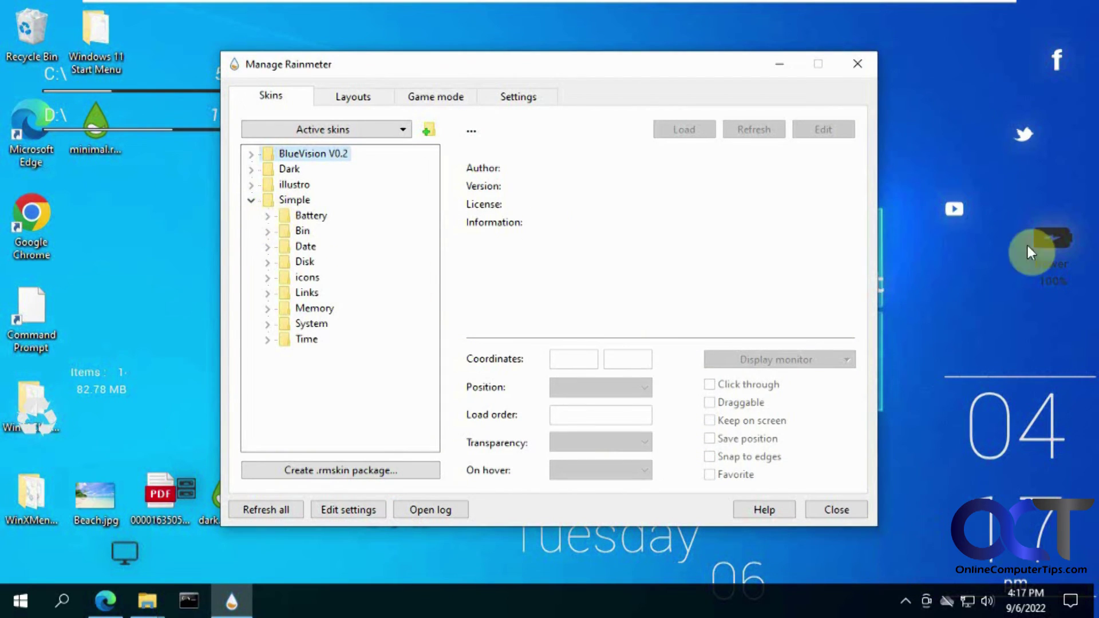
pyautogui.click(267, 216)
pyautogui.click(310, 230)
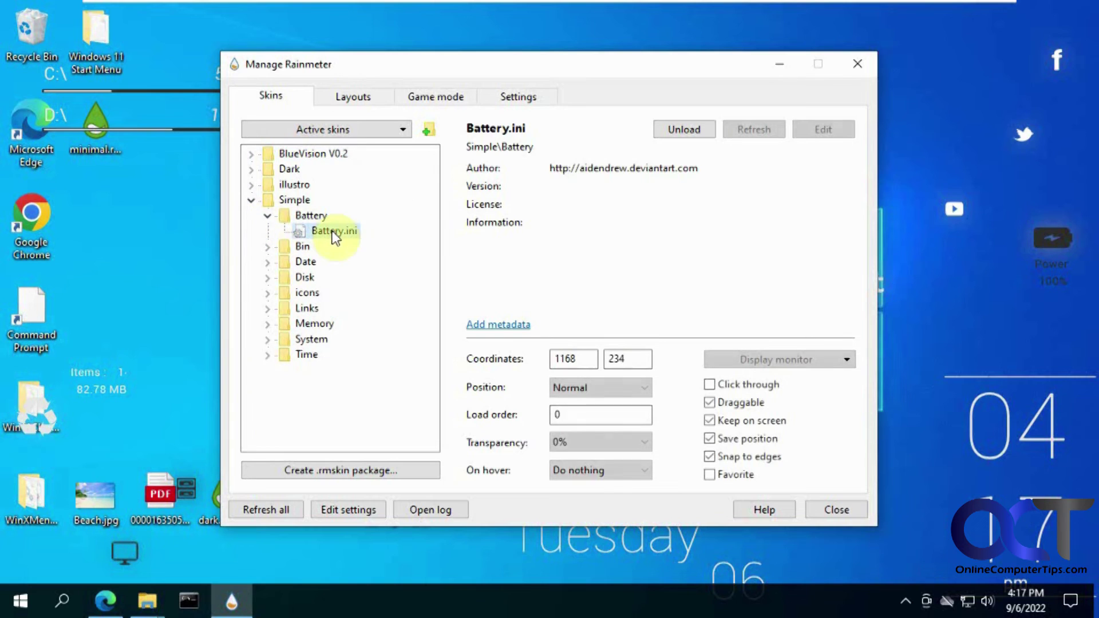
pyautogui.click(681, 130)
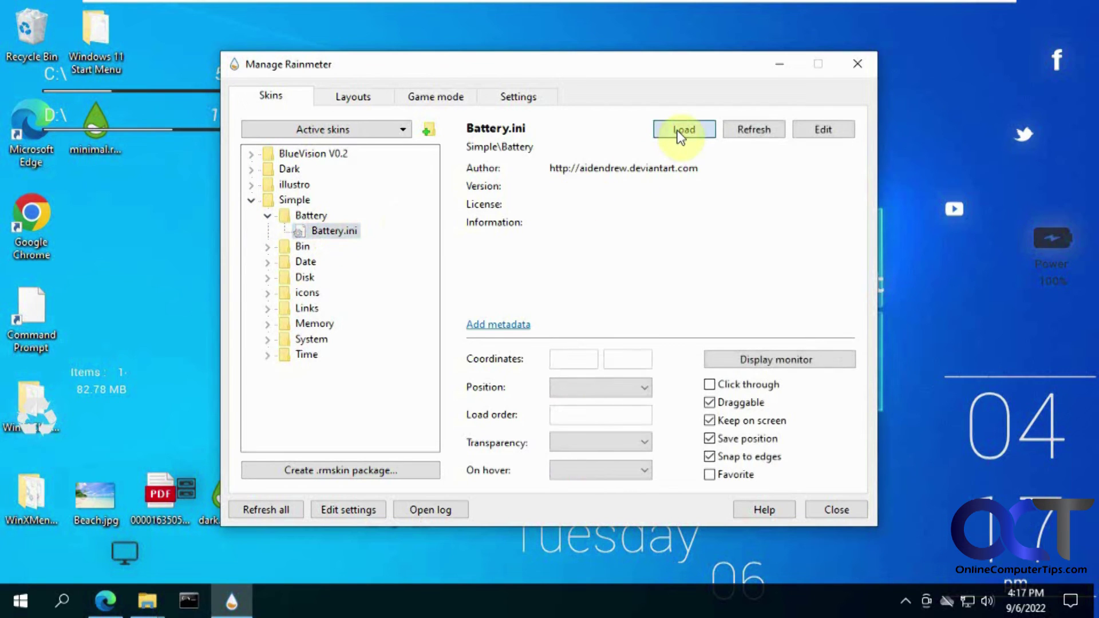
# - Unload the Simple suite's Recyclebin.ini and Date.ini skins
pyautogui.click(267, 247)
pyautogui.click(321, 262)
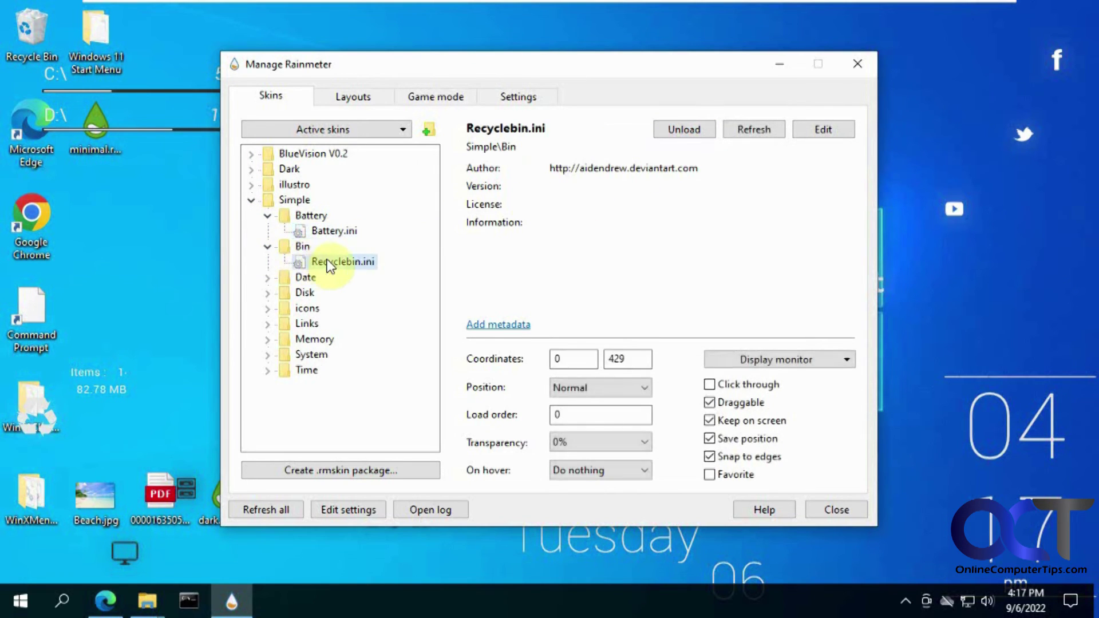
pyautogui.click(681, 128)
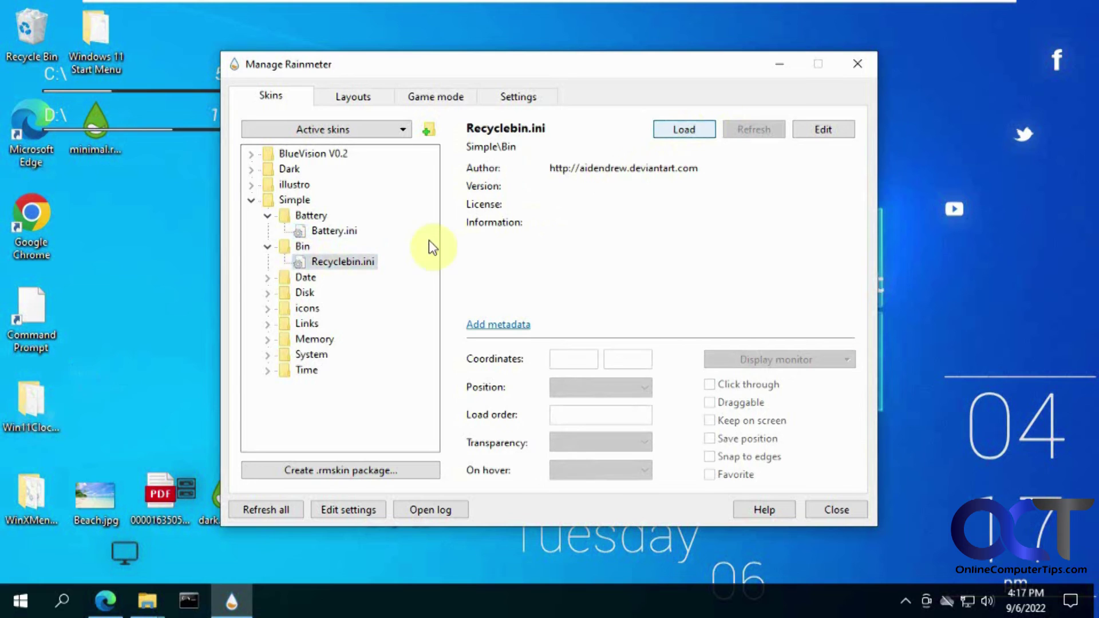
pyautogui.click(267, 278)
pyautogui.click(320, 293)
pyautogui.click(673, 128)
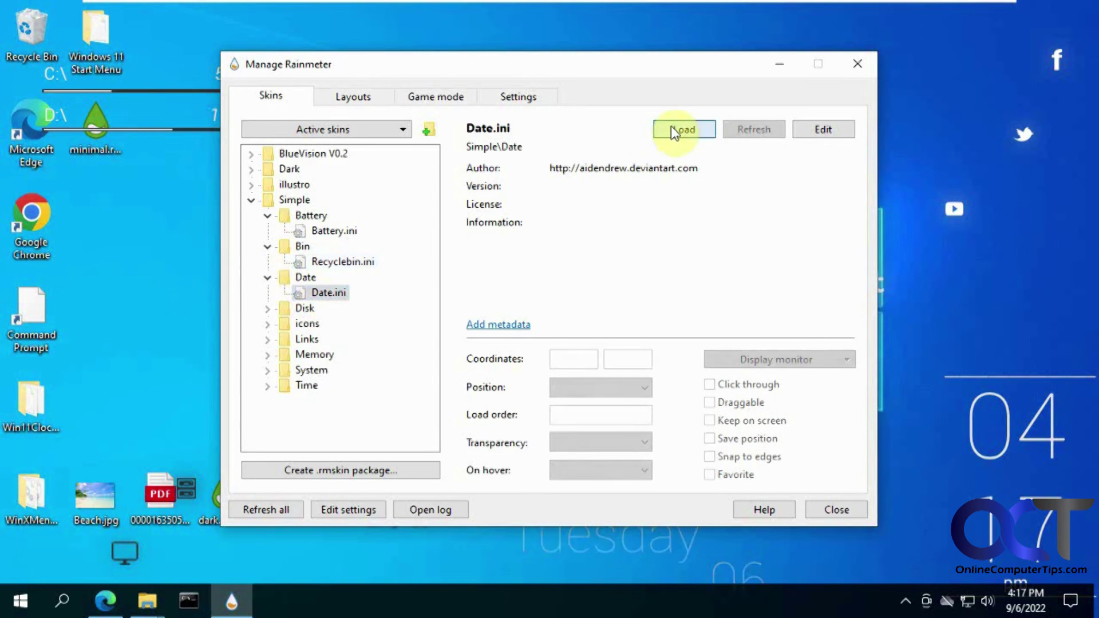
# - Unload System.ini and Time.ini, then collapse the Simple folder
pyautogui.click(268, 309)
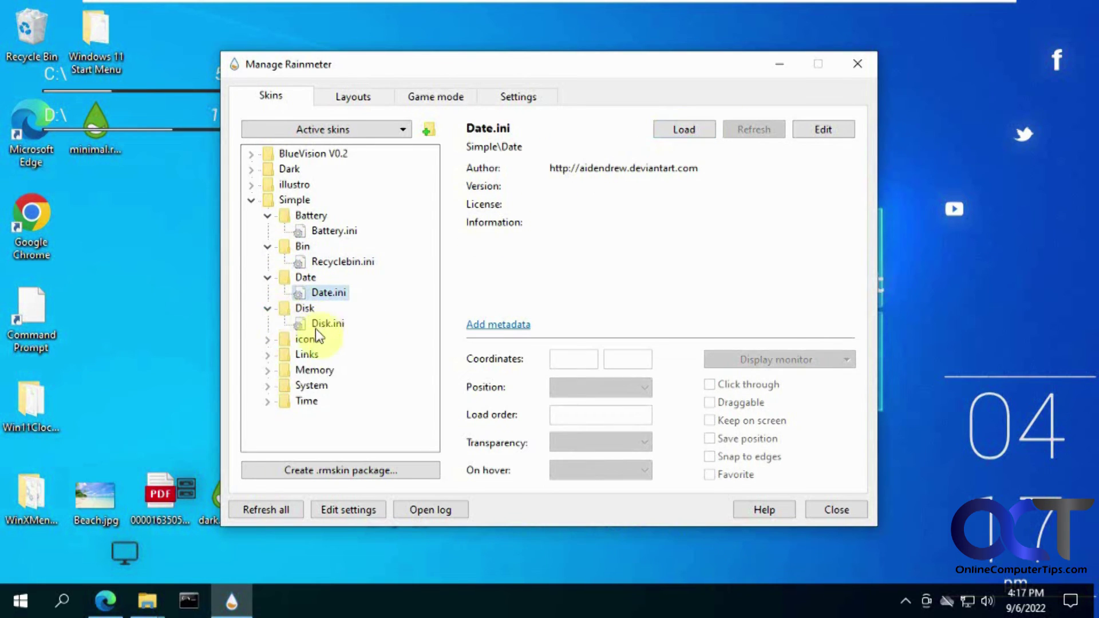
pyautogui.click(267, 340)
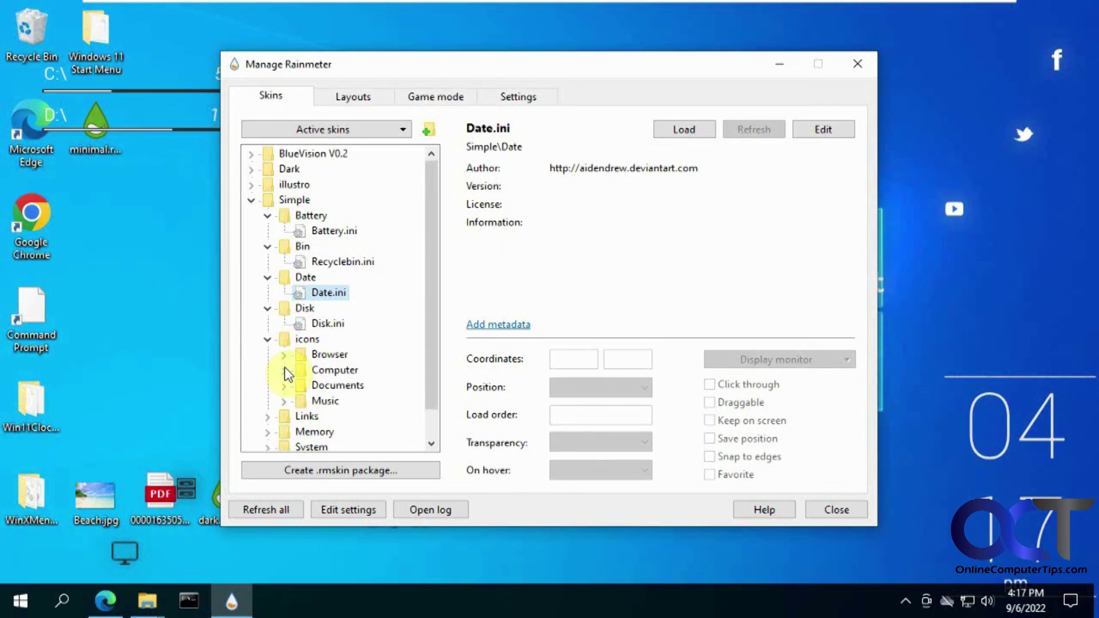
pyautogui.scroll(-1, 284, 367)
pyautogui.click(267, 417)
pyautogui.scroll(-1, 288, 423)
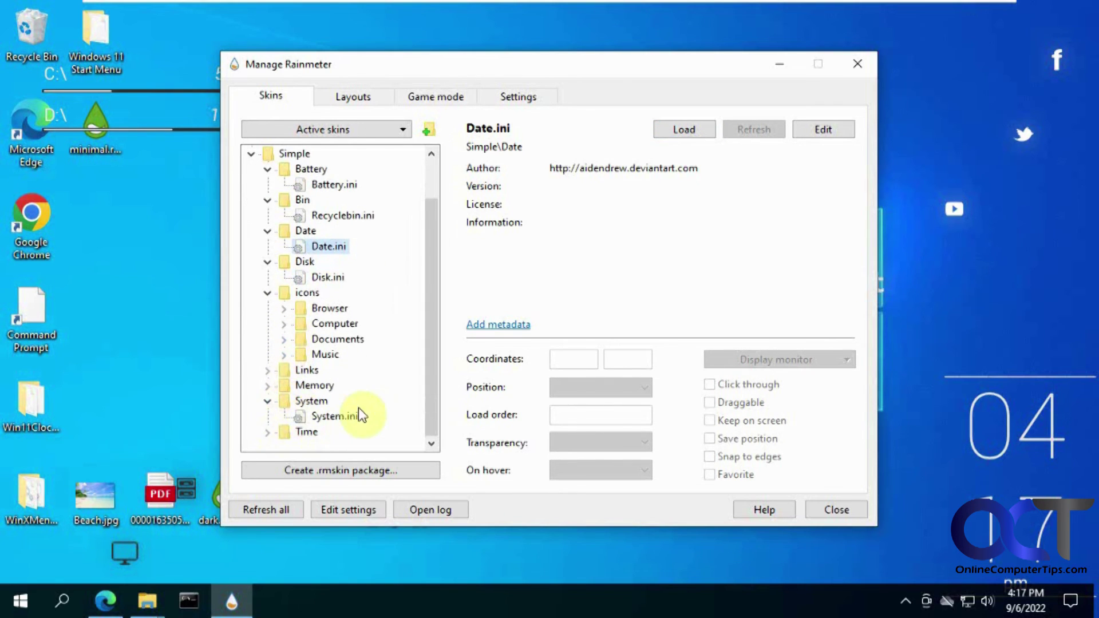
pyautogui.click(336, 415)
pyautogui.click(685, 137)
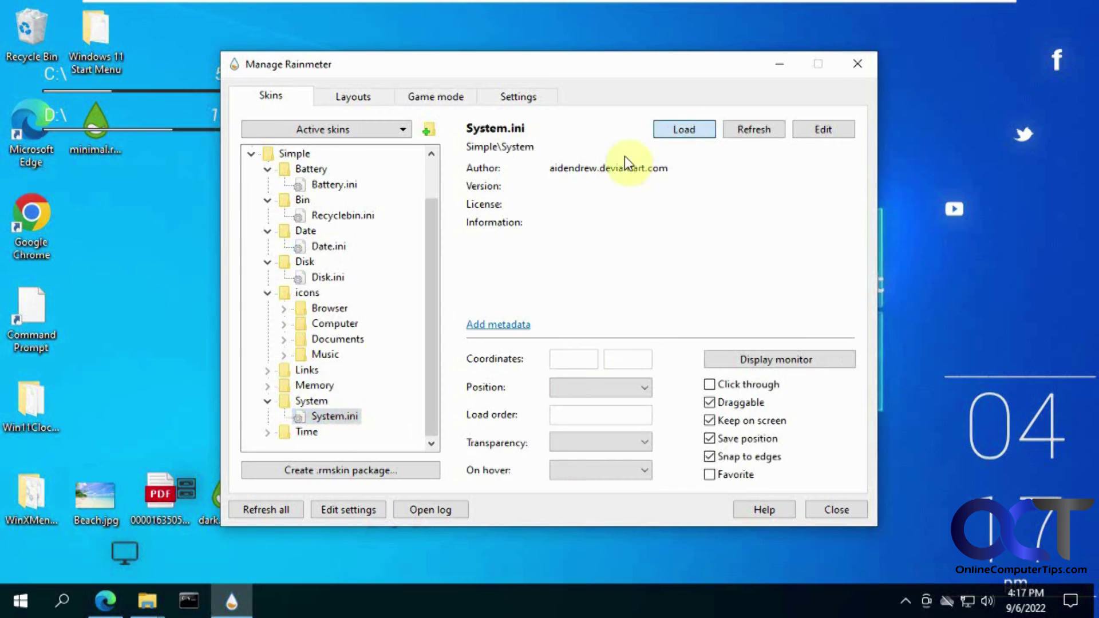
pyautogui.click(268, 432)
pyautogui.click(327, 431)
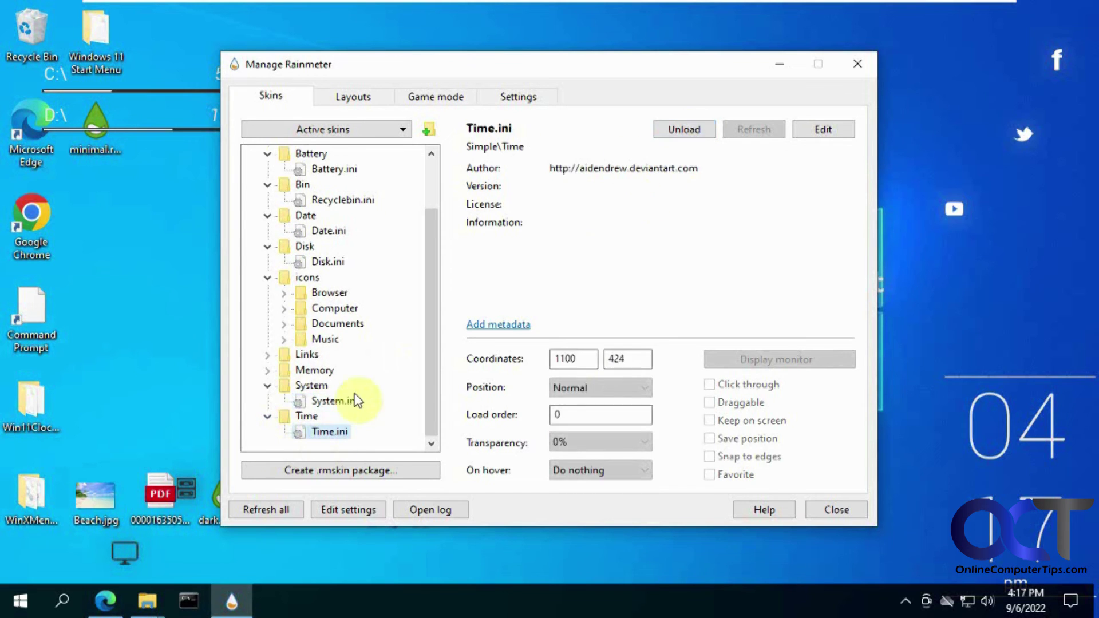
pyautogui.click(682, 131)
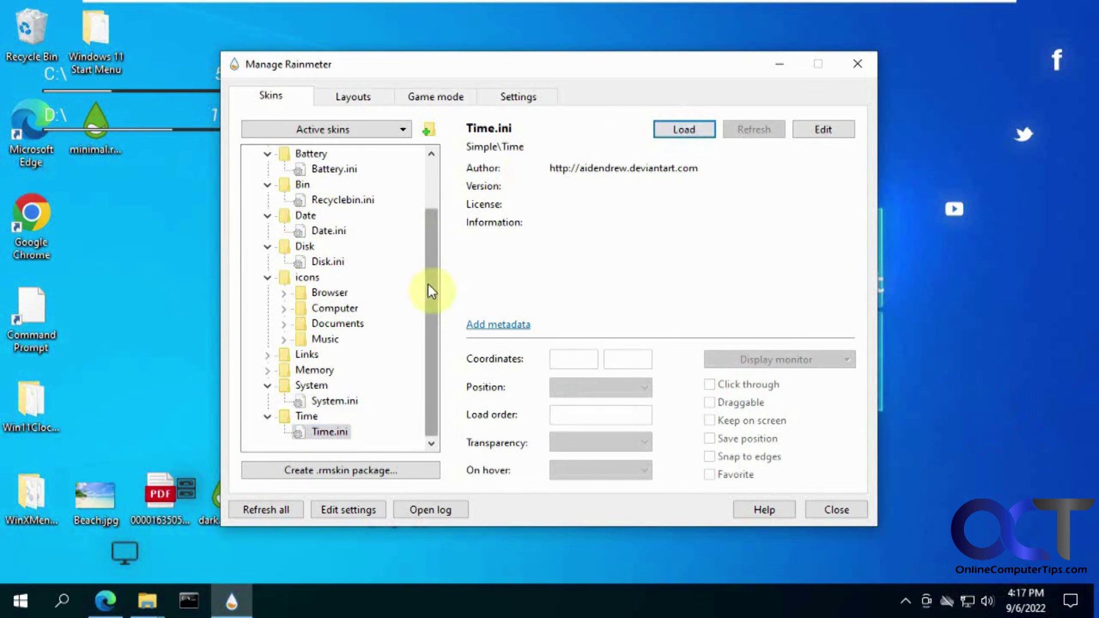
pyautogui.moveTo(428, 284); pyautogui.dragTo(438, 209)
pyautogui.click(252, 200)
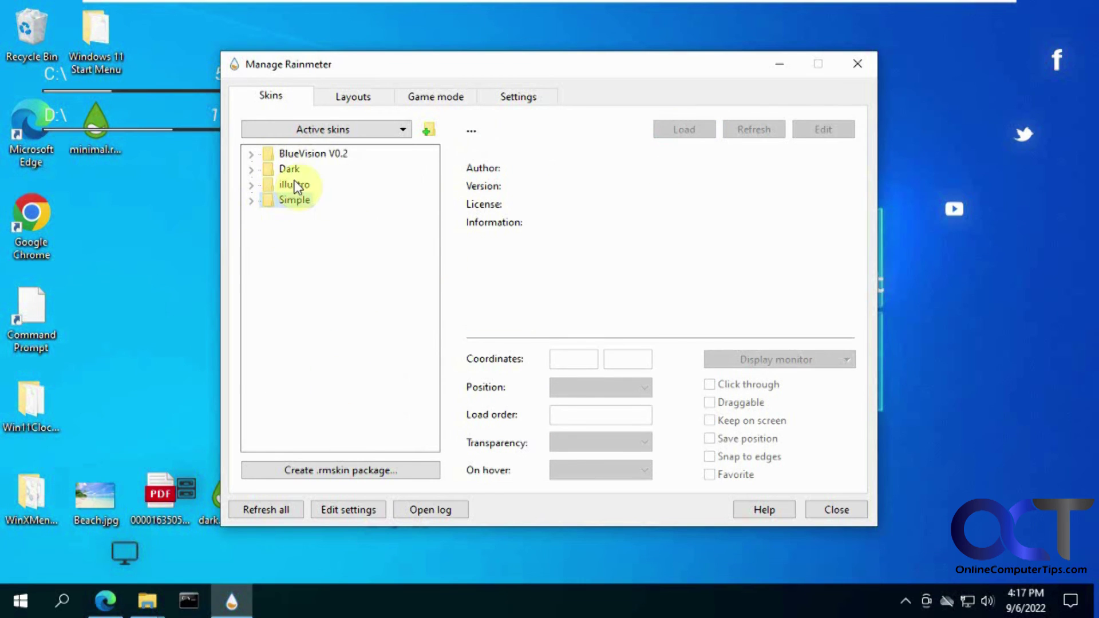
# - Load the Dark\Clock\Clock.ini skin and drag the clock to the right side of the desktop
pyautogui.click(251, 170)
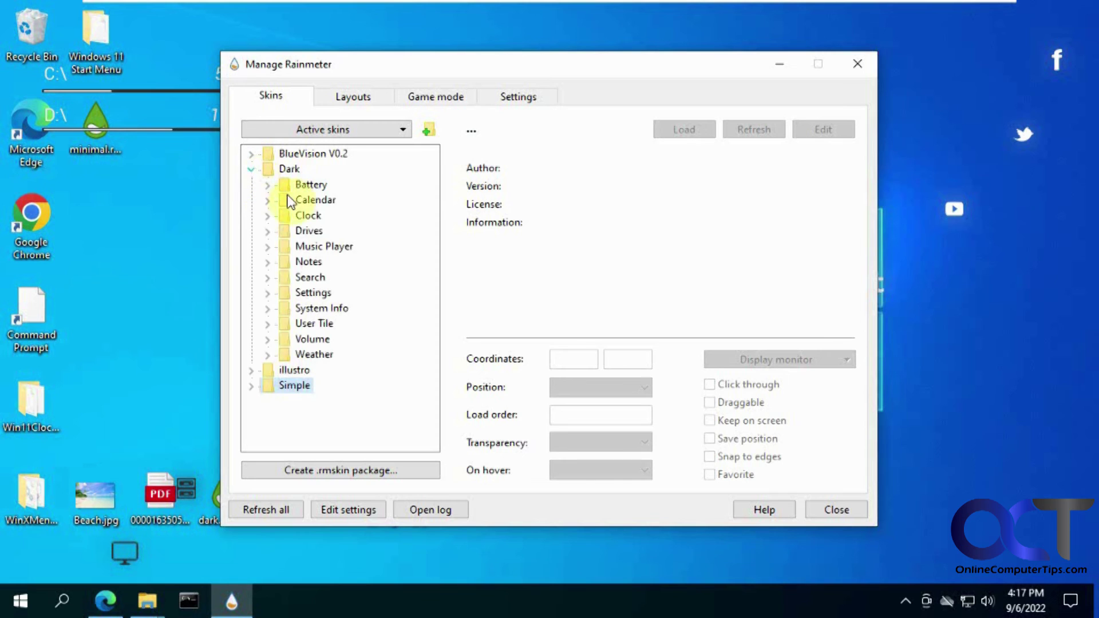
pyautogui.click(269, 216)
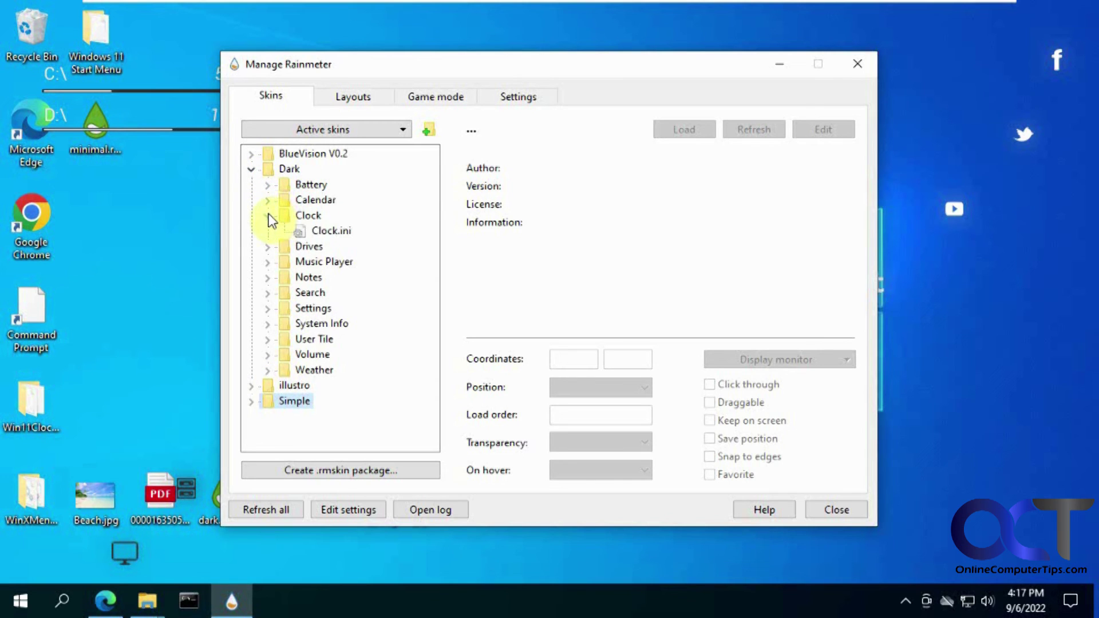
pyautogui.click(326, 230)
pyautogui.click(686, 127)
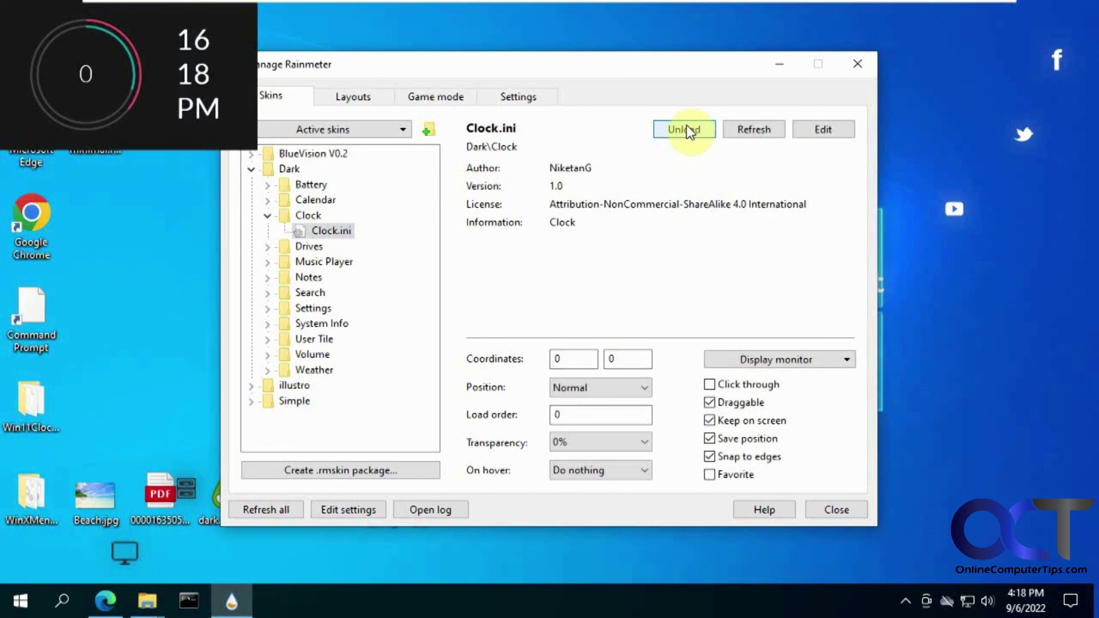
pyautogui.moveTo(153, 34); pyautogui.dragTo(943, 216)
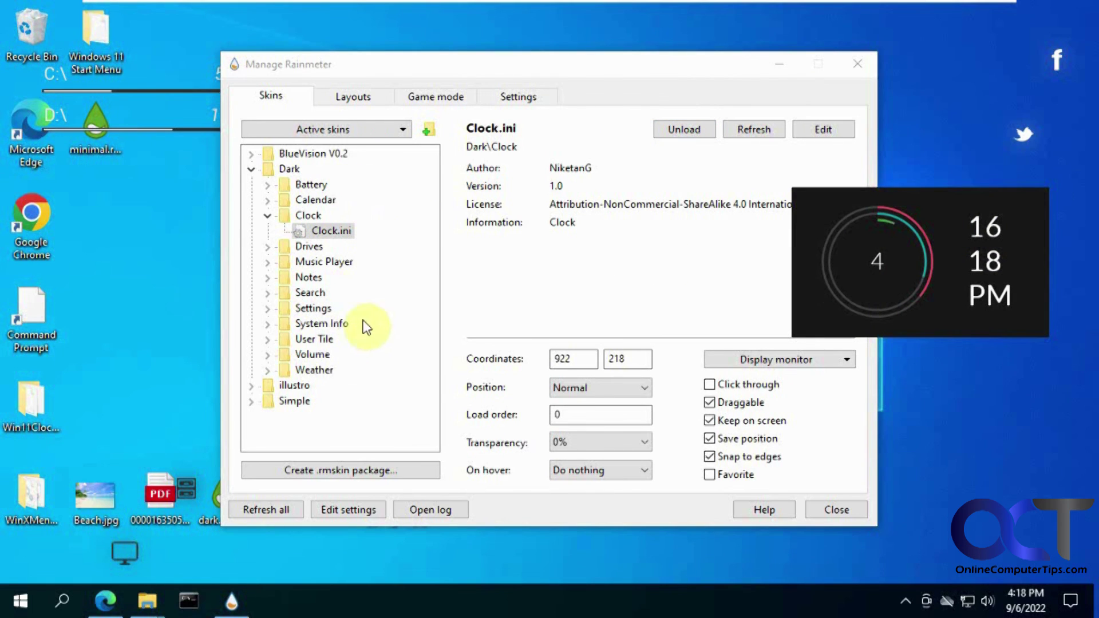